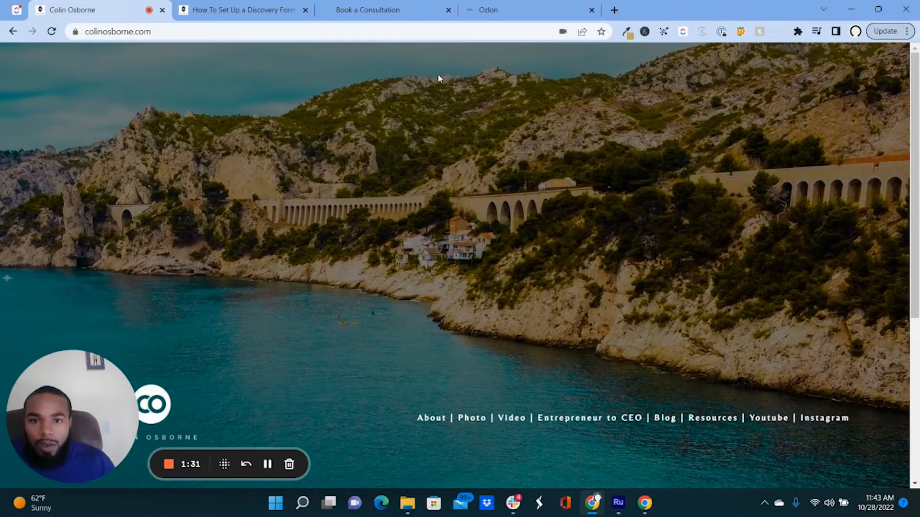
Switch to the Book a Consultation tab to show the Business Discovery Form at 0%.
{"action": "left_click", "coordinate": [387, 11]}
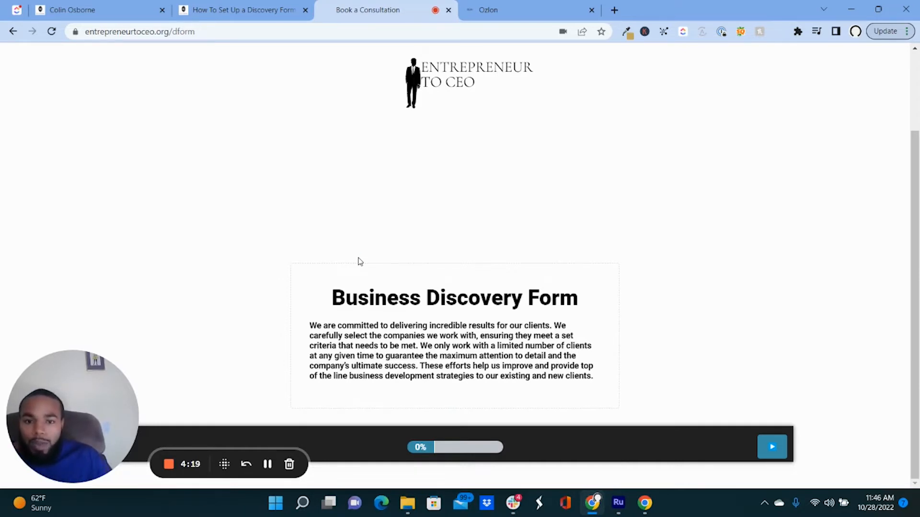
Advance the discovery form past its intro to the Table of Contents at 4%.
{"action": "left_click", "coordinate": [762, 441]}
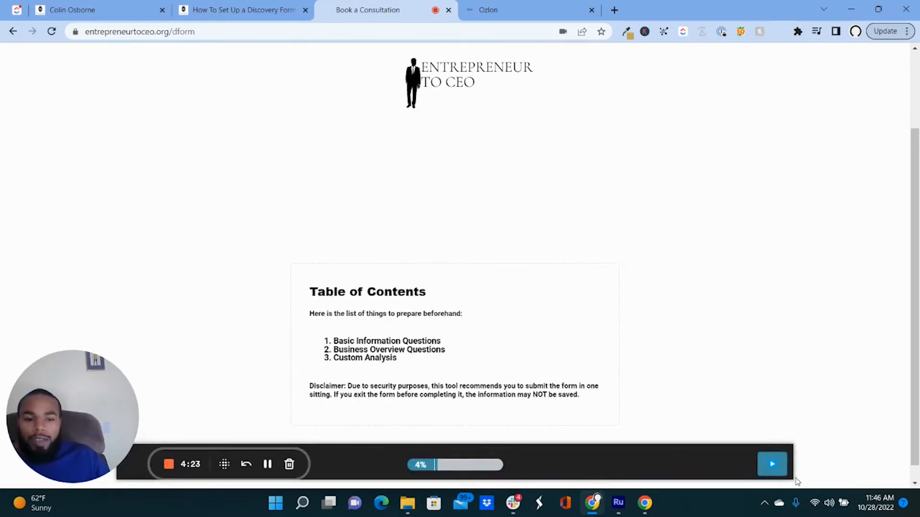
{"action": "left_click", "coordinate": [782, 470]}
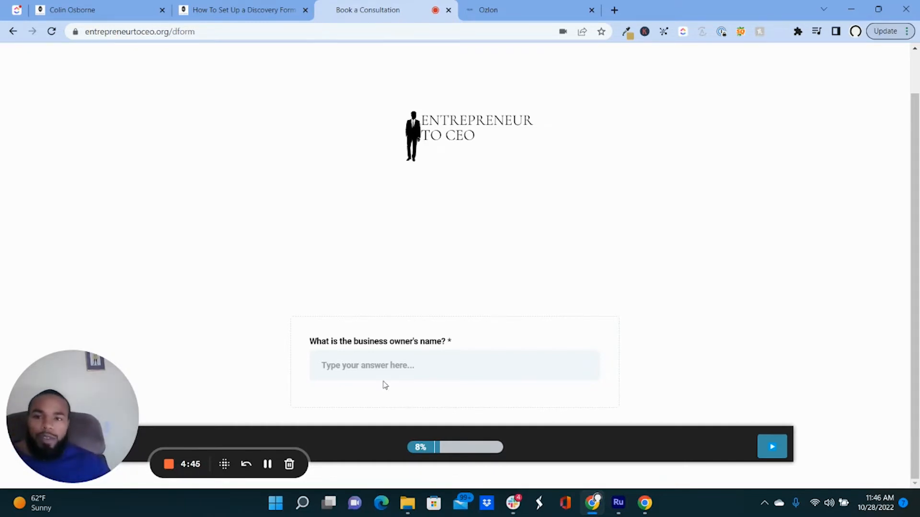
{"action": "left_click", "coordinate": [130, 14]}
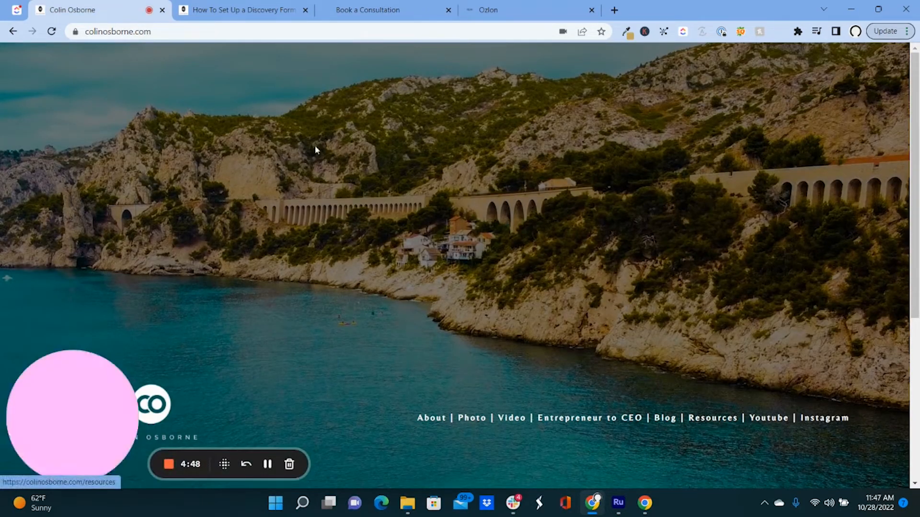
Open the site's Resource Library and follow the HighLevel card to gohighlevel.com.
{"action": "left_click", "coordinate": [705, 420]}
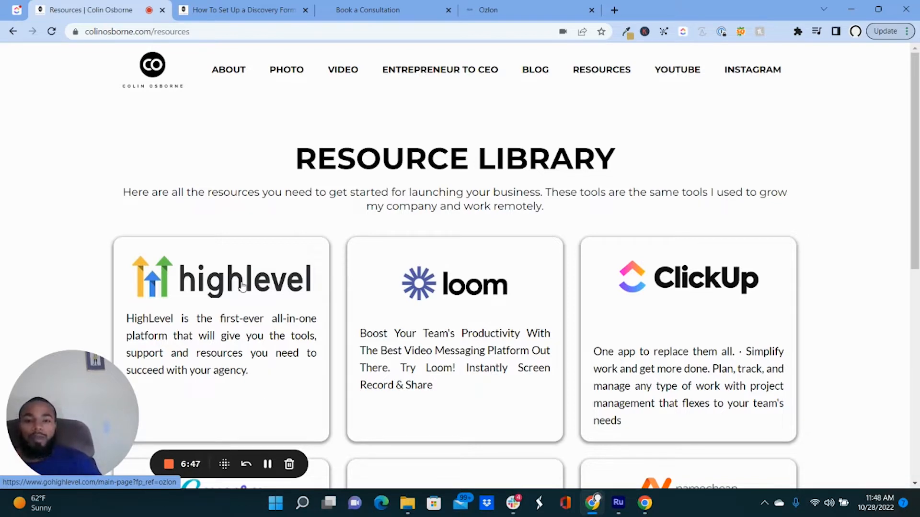
{"action": "left_click", "coordinate": [242, 286]}
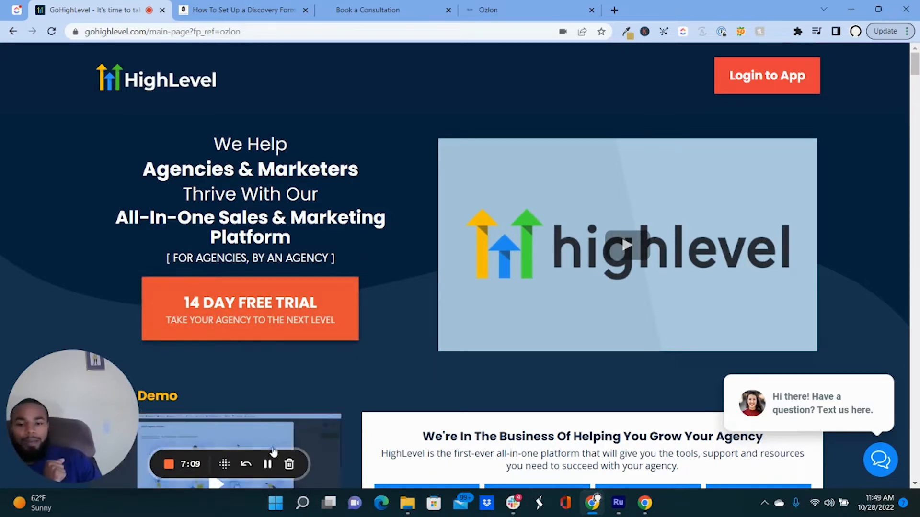
Switch to the Ozlon tab showing the Sites > Funnels list.
{"action": "left_click", "coordinate": [270, 463]}
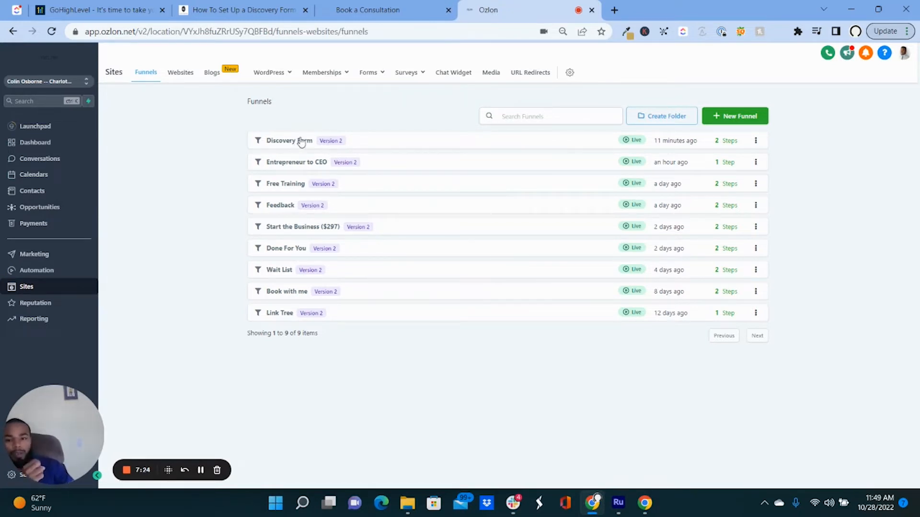
Open the Discovery Form funnel from the Funnels list.
{"action": "mouse_move", "coordinate": [367, 76]}
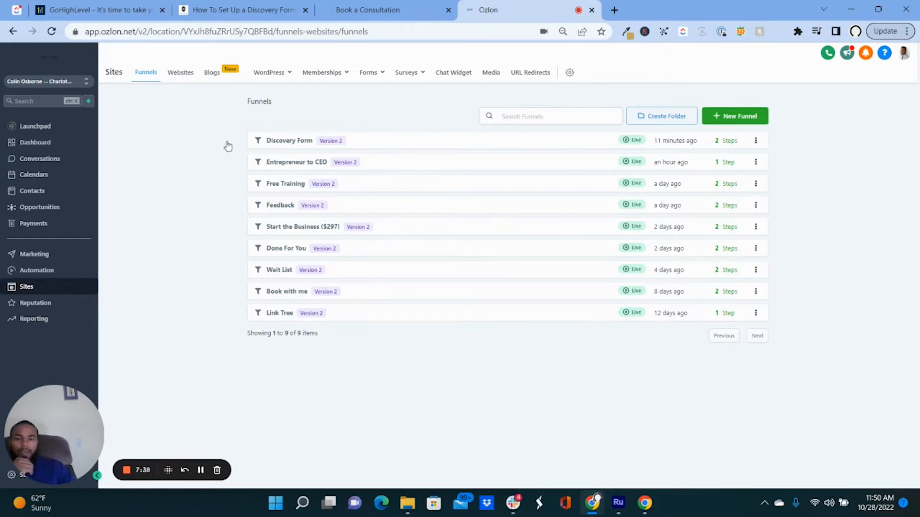
{"action": "left_click", "coordinate": [294, 143]}
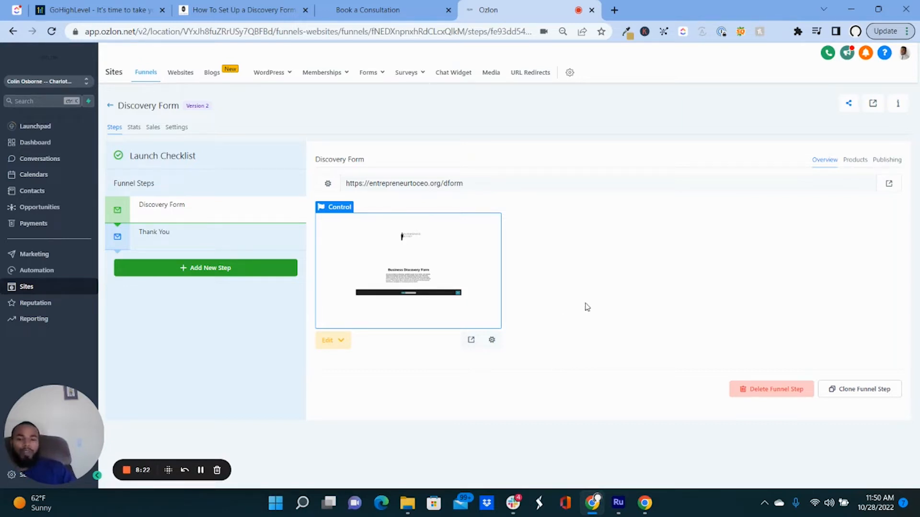
Open the Discovery Form step's page in the page builder in a new tab.
{"action": "left_click", "coordinate": [342, 341]}
{"action": "left_click", "coordinate": [364, 386]}
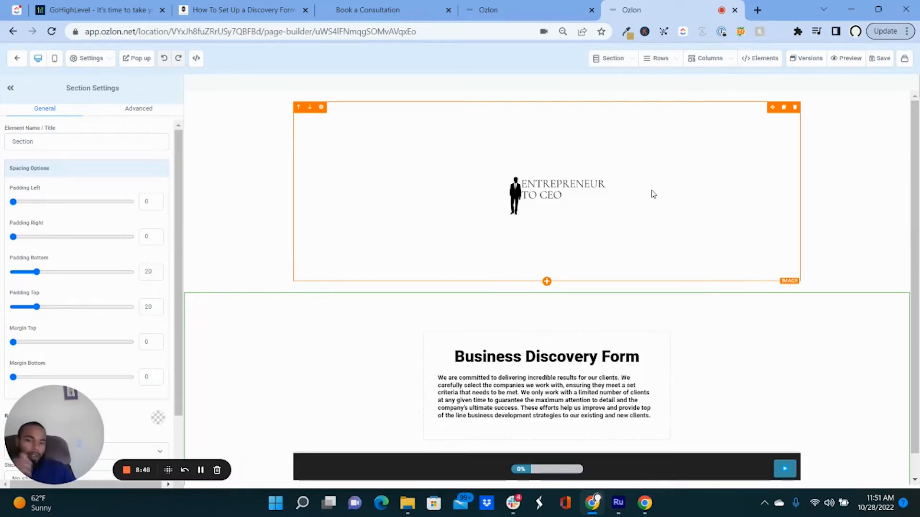
{"action": "scroll", "coordinate": [567, 211], "scroll_direction": "down", "scroll_amount": 1}
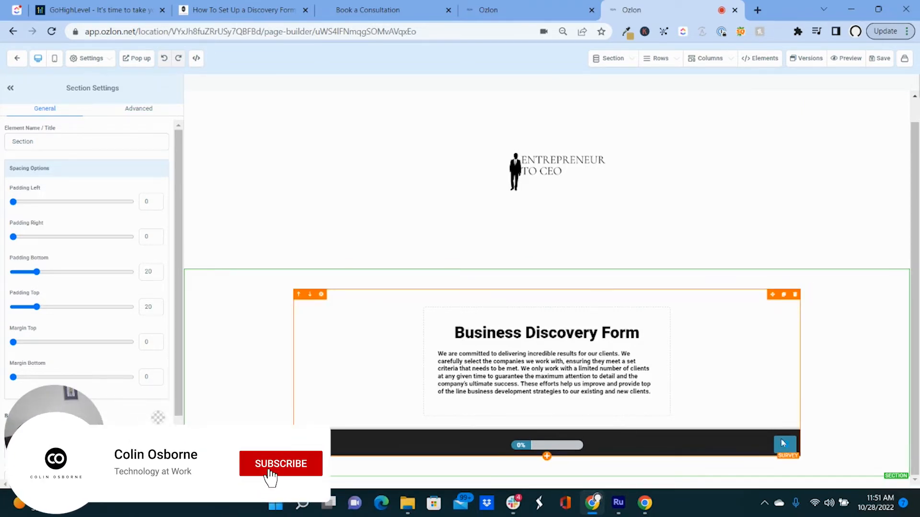
Add a Survey element below the logo and pick the Discovery Form survey.
{"action": "left_click", "coordinate": [658, 393]}
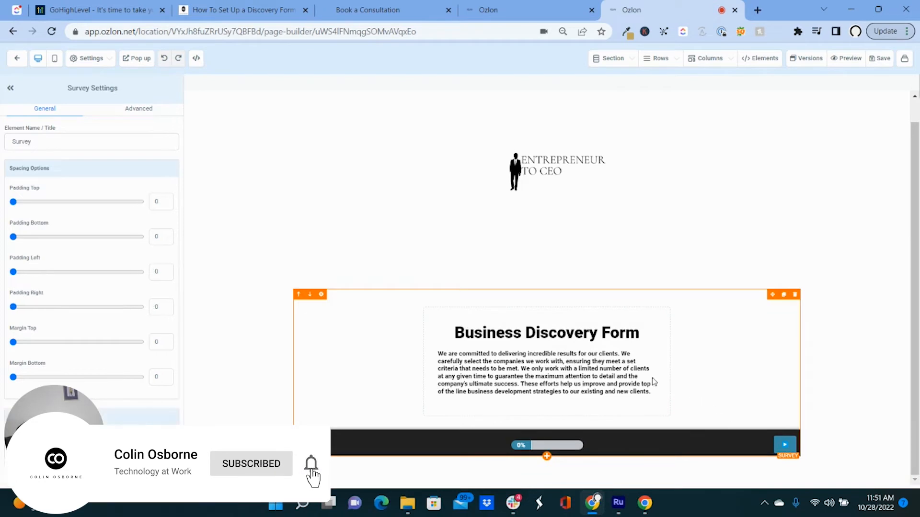
{"action": "left_click", "coordinate": [763, 58]}
{"action": "left_click", "coordinate": [711, 83]}
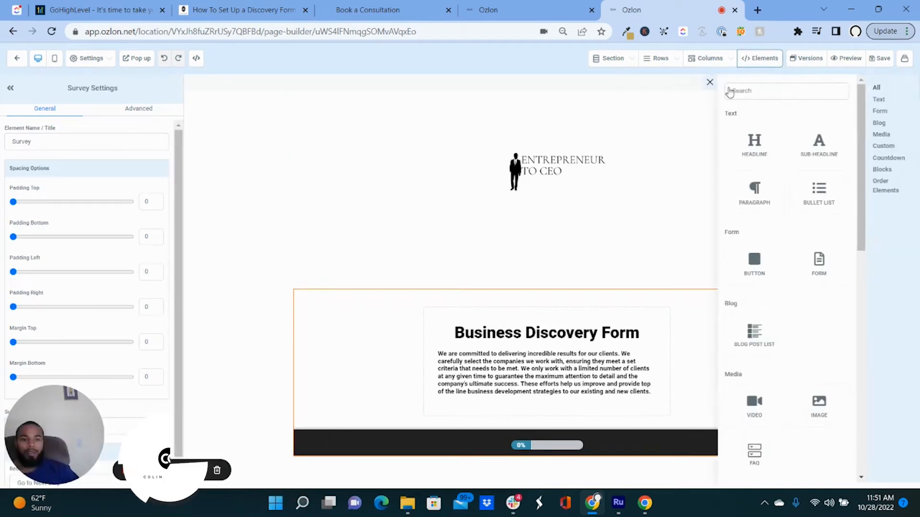
{"action": "scroll", "coordinate": [760, 139], "scroll_direction": "down", "scroll_amount": 6}
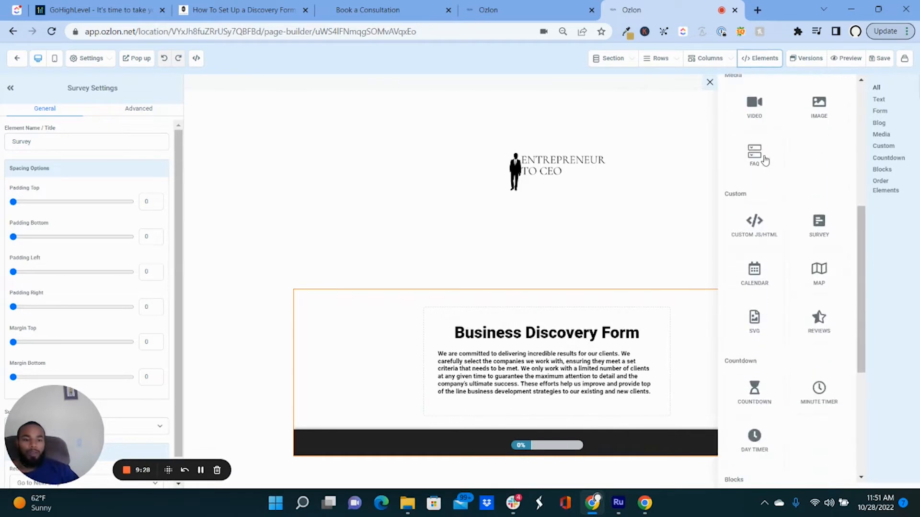
{"action": "scroll", "coordinate": [800, 216], "scroll_direction": "down", "scroll_amount": 5}
{"action": "scroll", "coordinate": [834, 182], "scroll_direction": "up", "scroll_amount": 4}
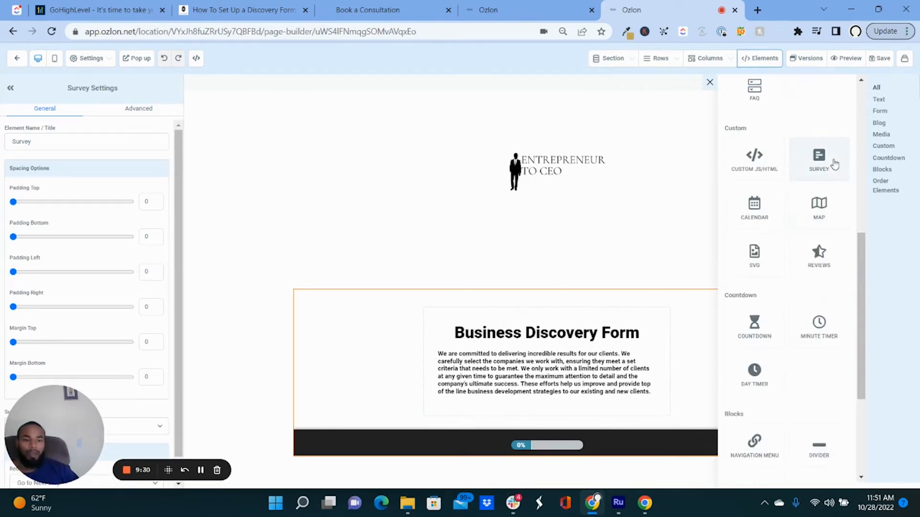
{"action": "left_click_drag", "start_coordinate": [821, 158], "coordinate": [620, 298]}
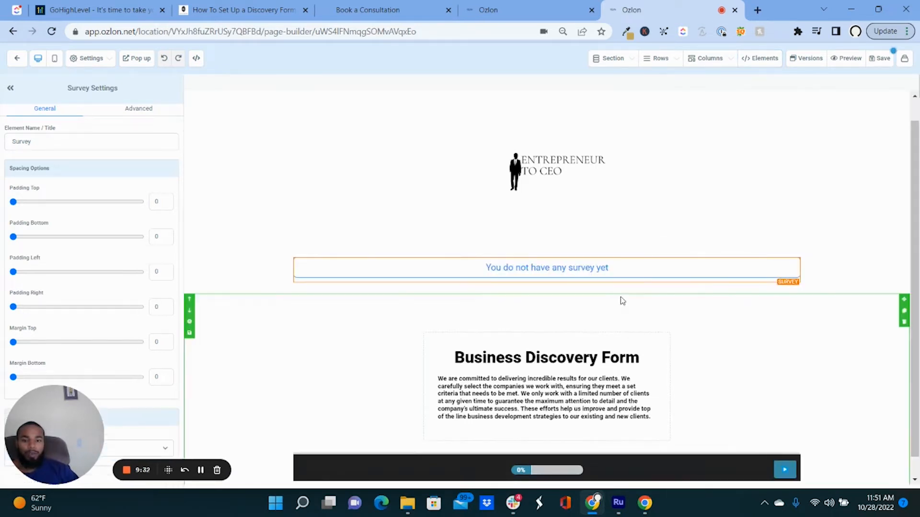
{"action": "left_click", "coordinate": [599, 236]}
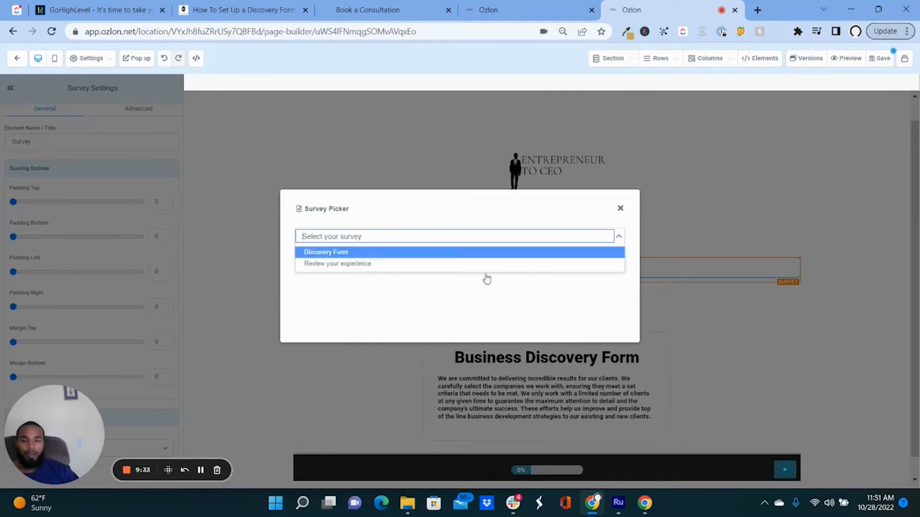
{"action": "left_click", "coordinate": [407, 251]}
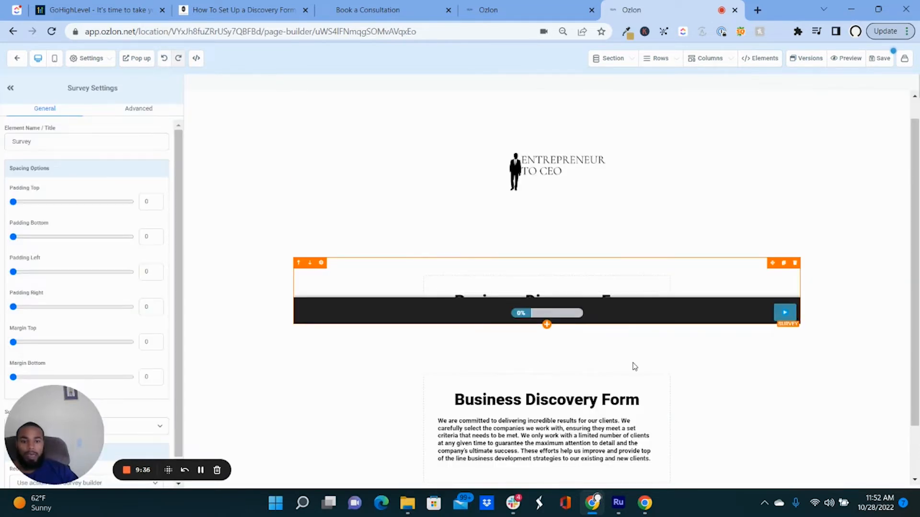
Delete the old duplicate survey section and save the page.
{"action": "scroll", "coordinate": [629, 294], "scroll_direction": "down", "scroll_amount": 3}
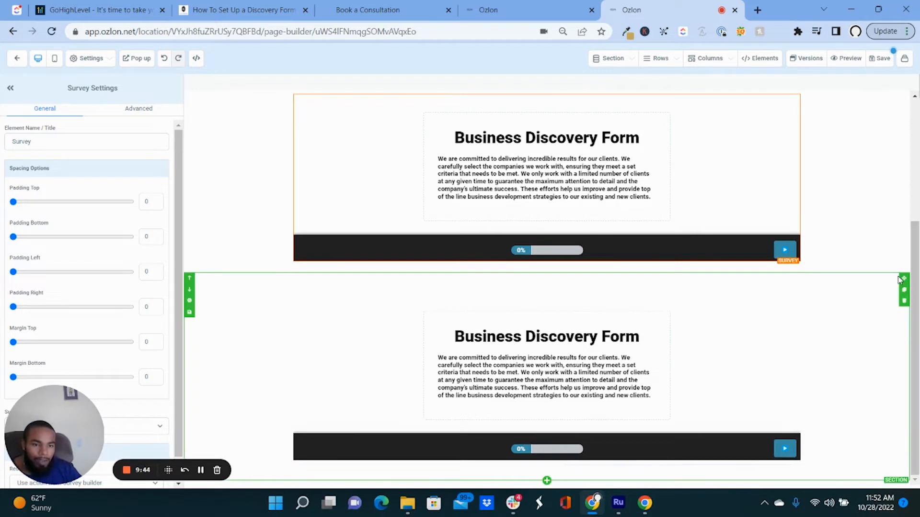
{"action": "left_click", "coordinate": [904, 300]}
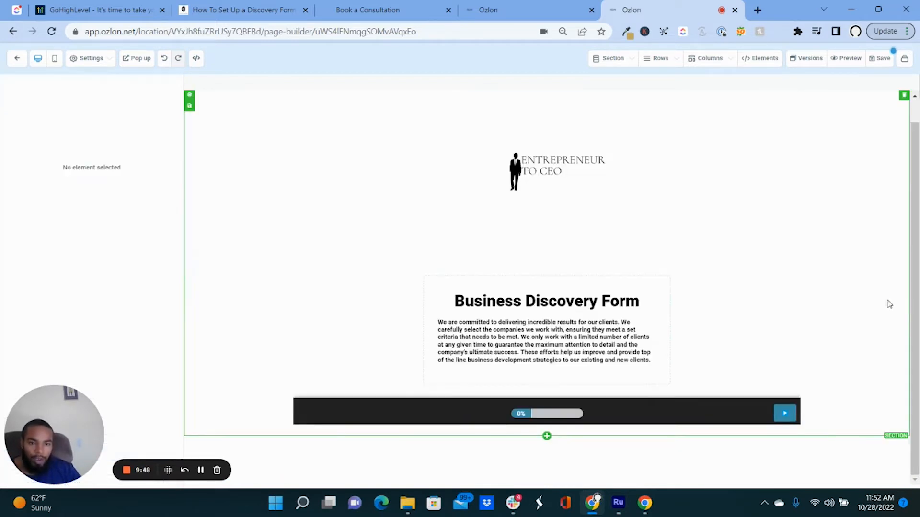
{"action": "left_click", "coordinate": [880, 58]}
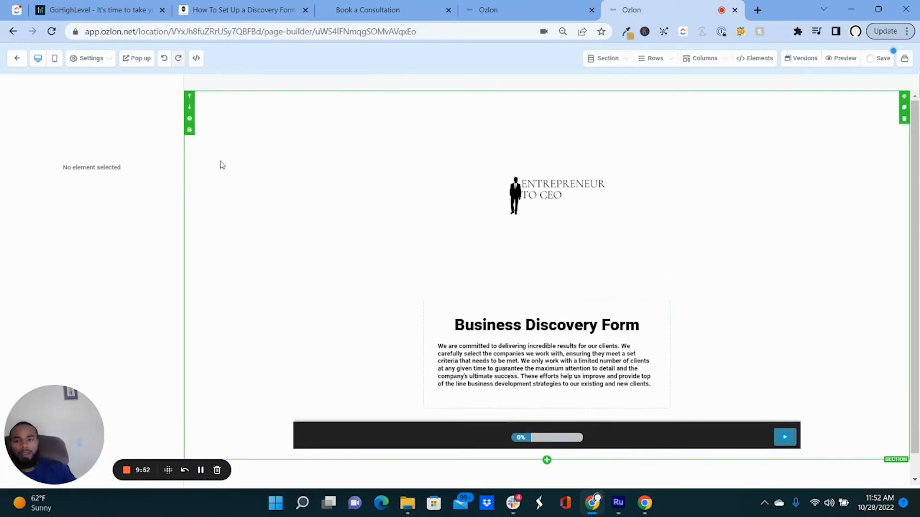
Apply SEO meta data: title 'Submit the form', description 'Need help with your marketing?', keyword consultation.
{"action": "left_click", "coordinate": [102, 60]}
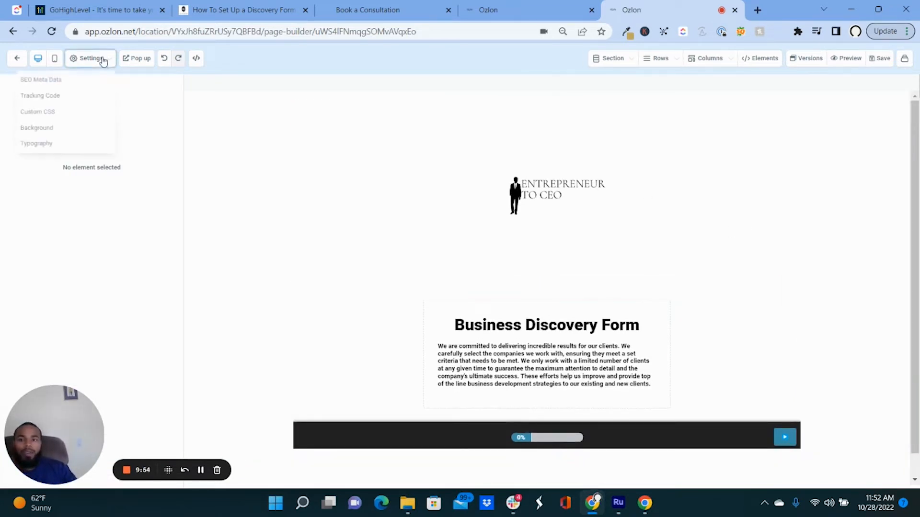
{"action": "left_click", "coordinate": [101, 81]}
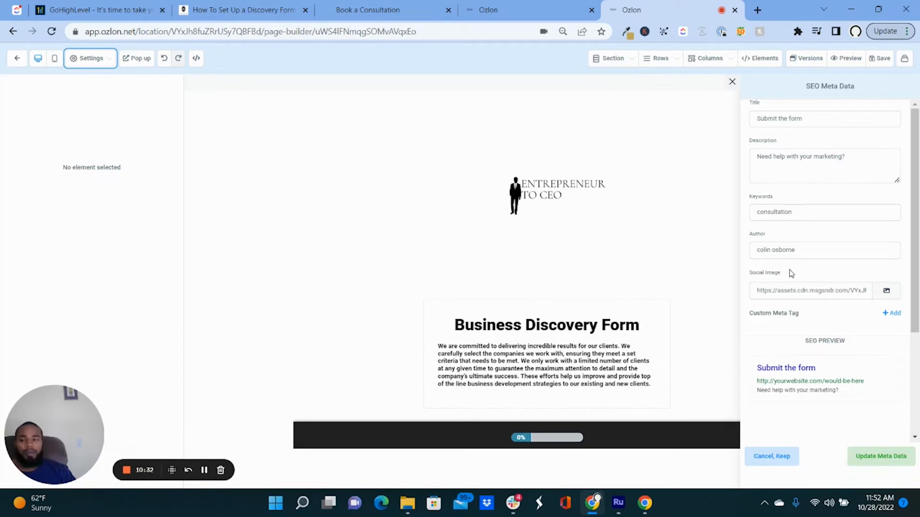
{"action": "left_click", "coordinate": [873, 456]}
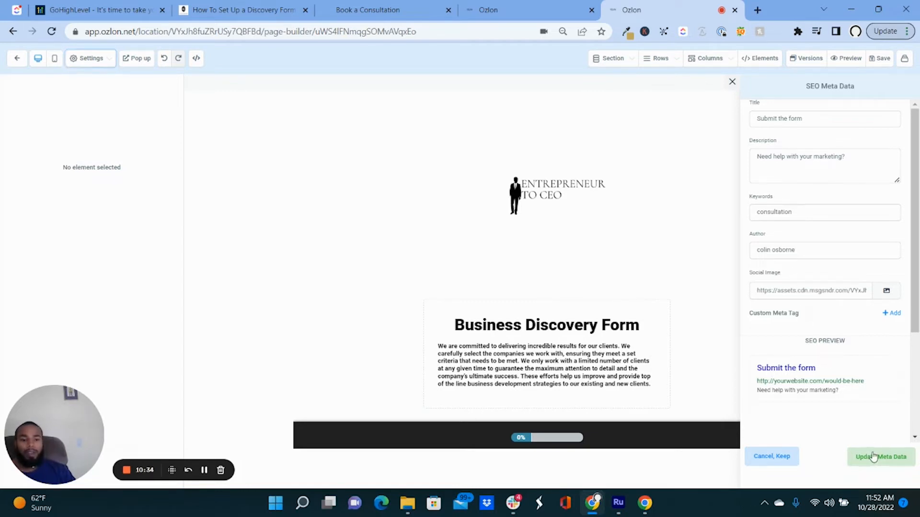
{"action": "left_click", "coordinate": [732, 84]}
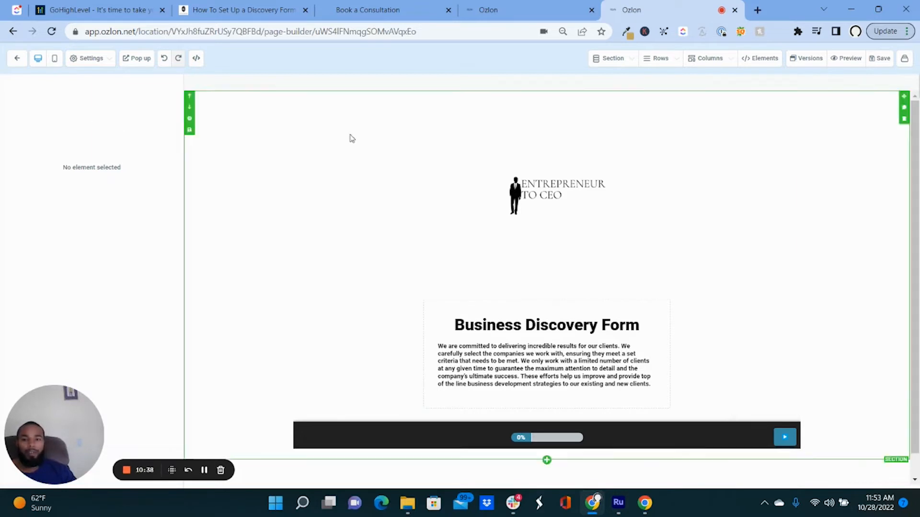
Leave the page builder and open Sites > Surveys to see both active surveys.
{"action": "left_click", "coordinate": [204, 471]}
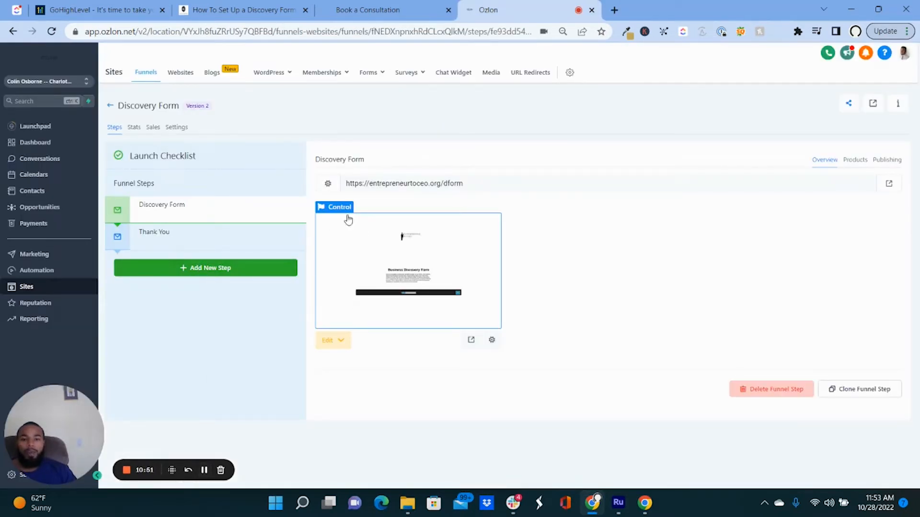
{"action": "mouse_move", "coordinate": [428, 76]}
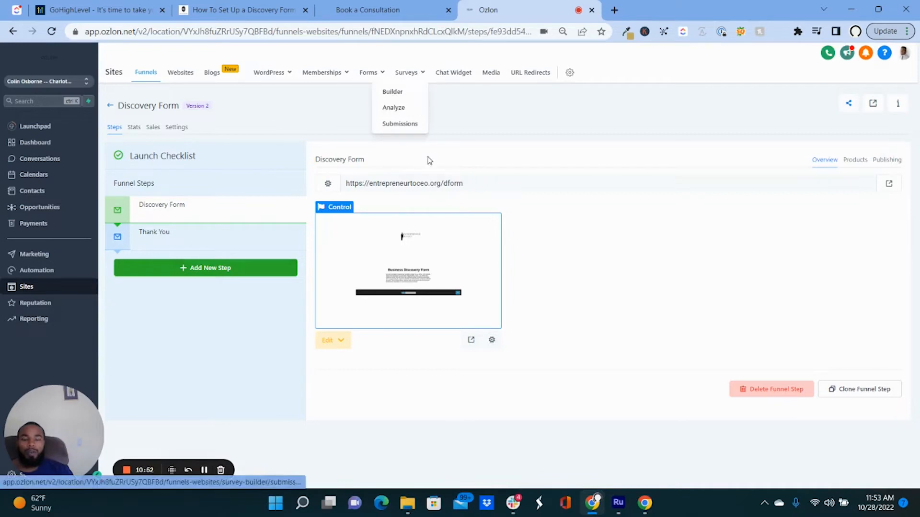
{"action": "left_click", "coordinate": [396, 97]}
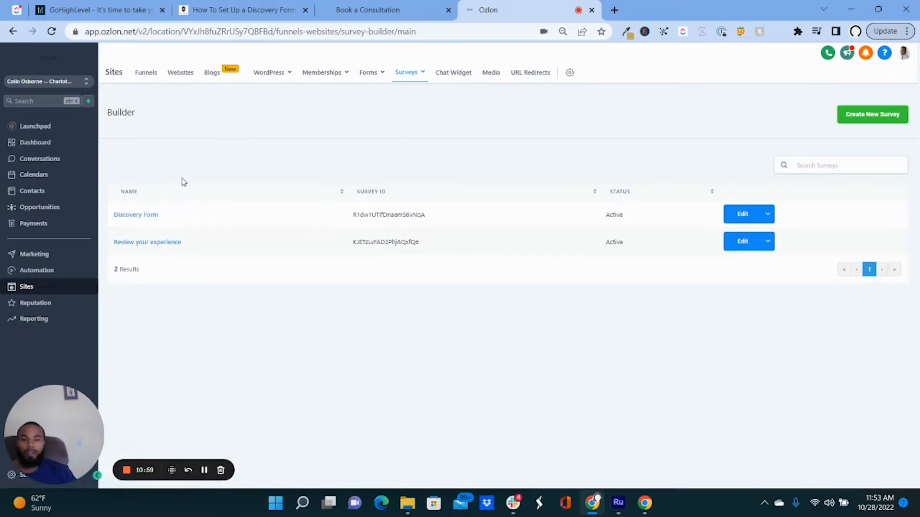
Open the Discovery Form survey and inspect its Business Discovery Form slide settings.
{"action": "left_click", "coordinate": [136, 216]}
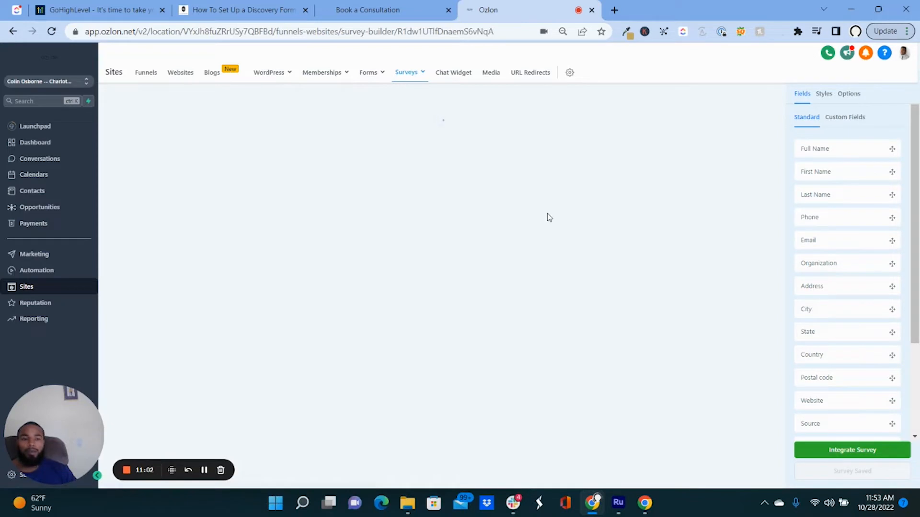
{"action": "left_click", "coordinate": [434, 251]}
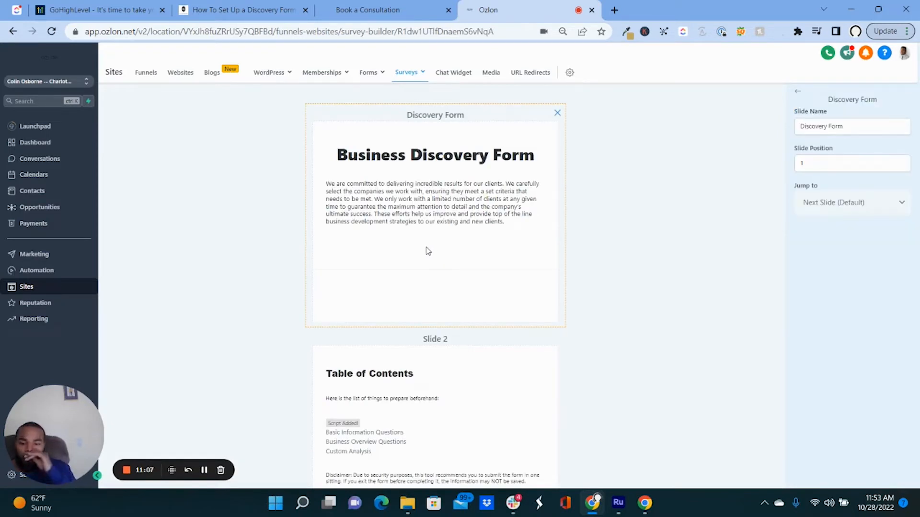
{"action": "scroll", "coordinate": [403, 210], "scroll_direction": "down", "scroll_amount": 9}
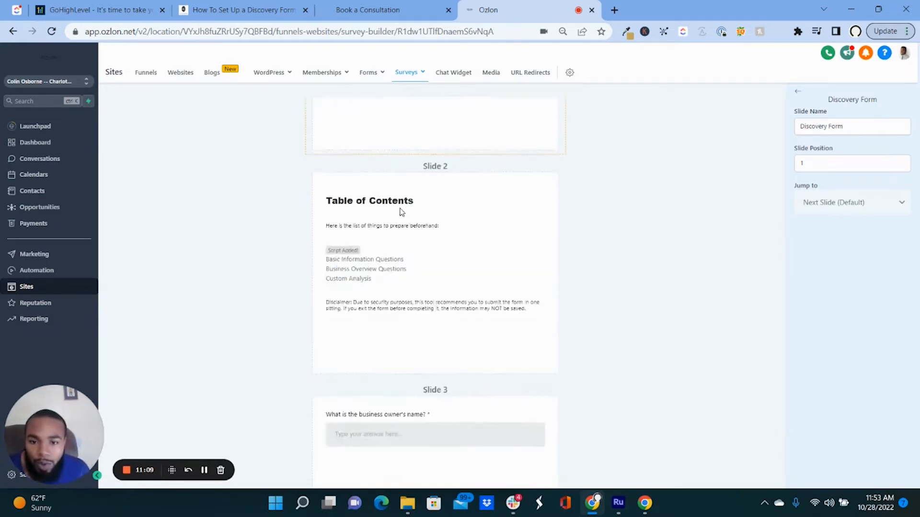
{"action": "scroll", "coordinate": [503, 174], "scroll_direction": "up", "scroll_amount": 9}
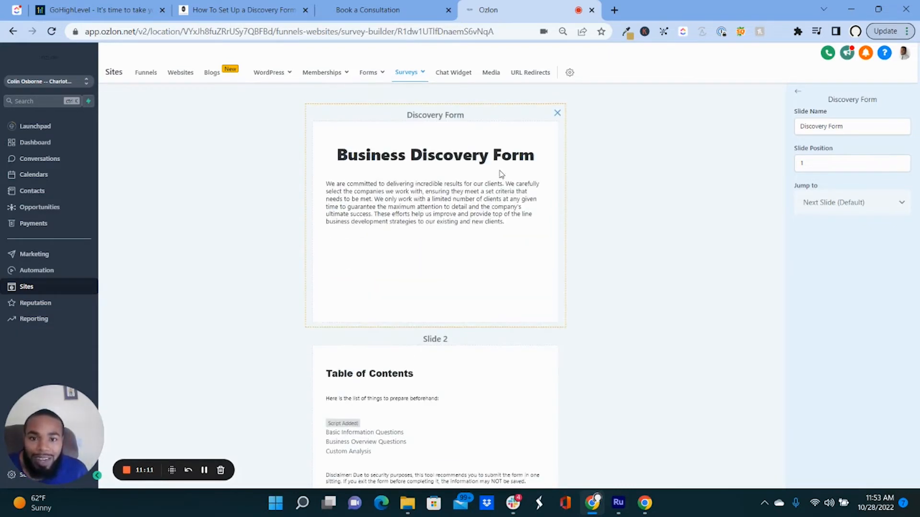
{"action": "left_click", "coordinate": [580, 165]}
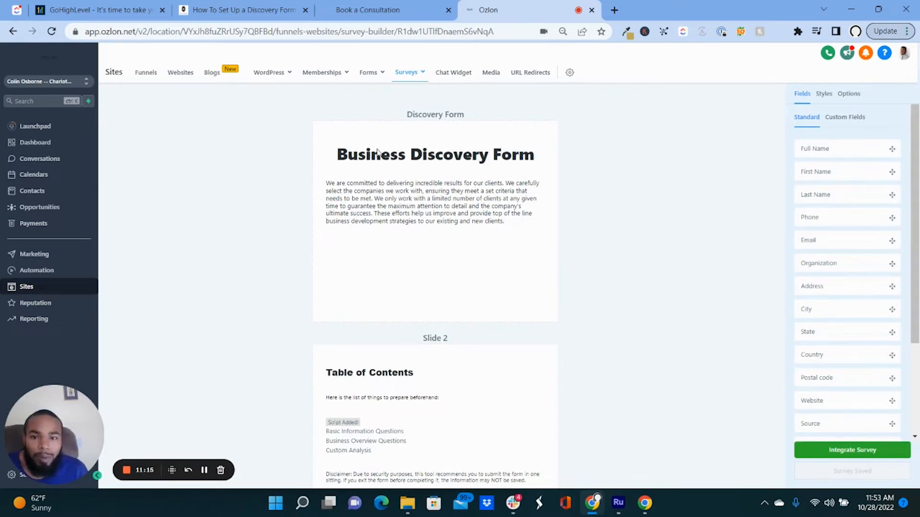
Select the Business Discovery Form heading, then browse the available field types.
{"action": "left_click", "coordinate": [390, 160]}
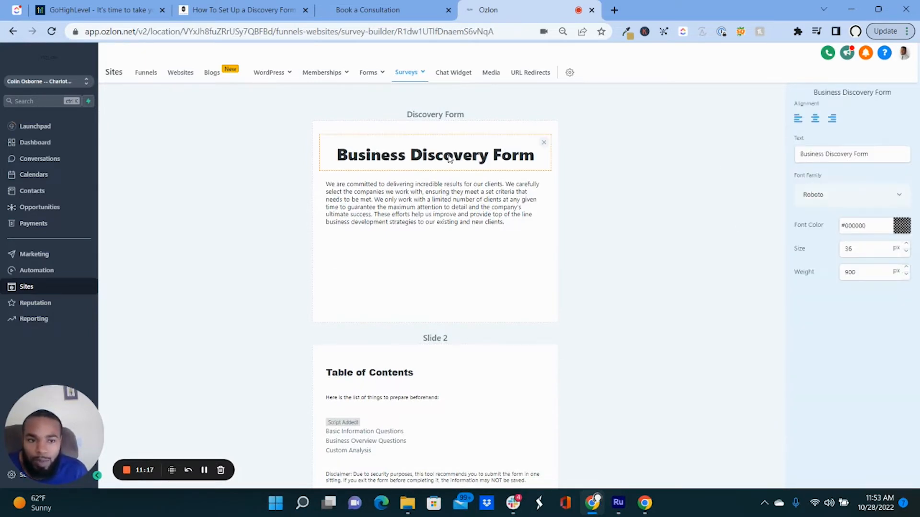
{"action": "left_click", "coordinate": [619, 173]}
{"action": "scroll", "coordinate": [838, 329], "scroll_direction": "down", "scroll_amount": 3}
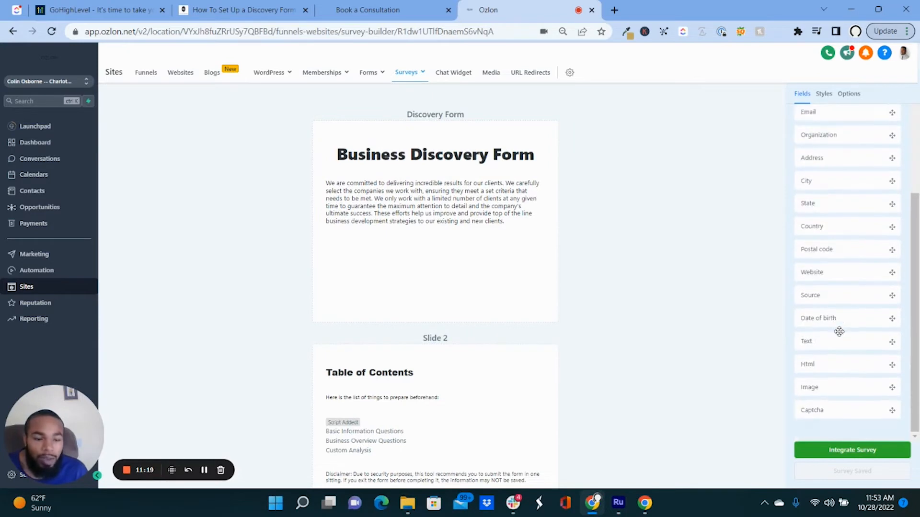
{"action": "scroll", "coordinate": [838, 328], "scroll_direction": "up", "scroll_amount": 3}
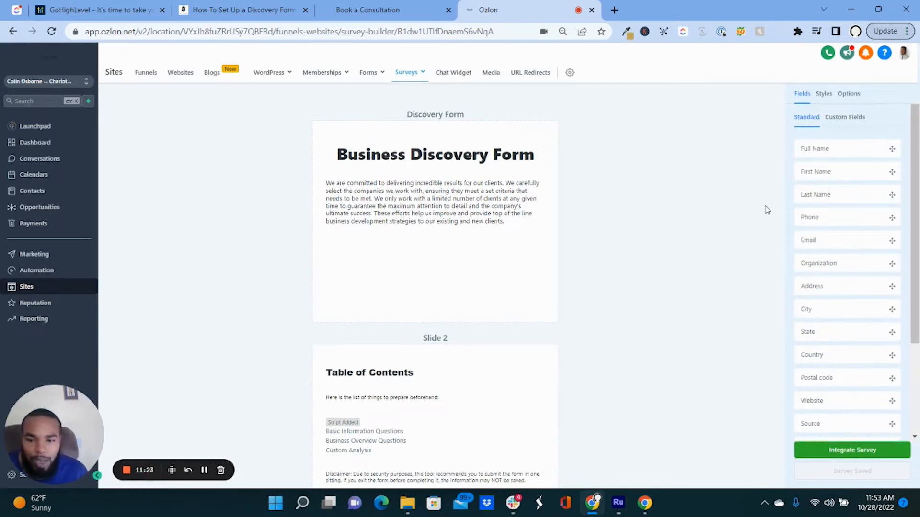
{"action": "scroll", "coordinate": [850, 267], "scroll_direction": "down", "scroll_amount": 3}
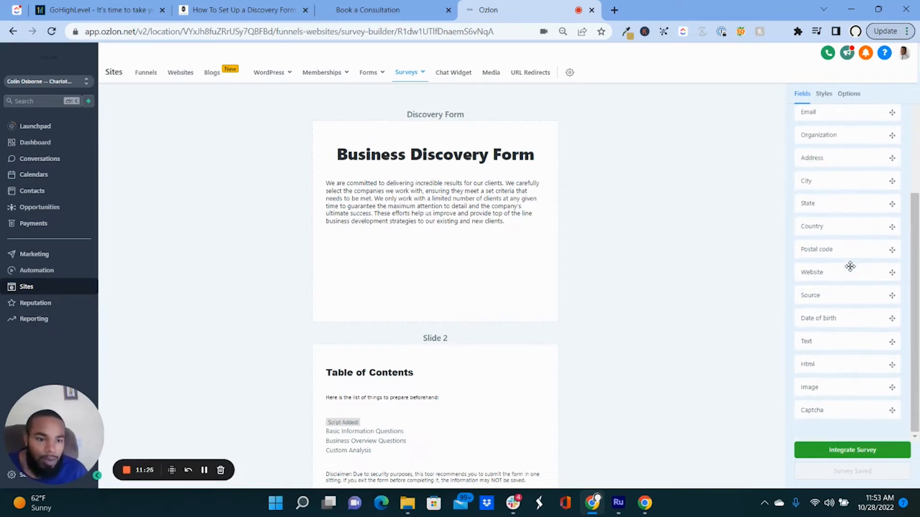
{"action": "left_click_drag", "start_coordinate": [826, 352], "coordinate": [440, 205]}
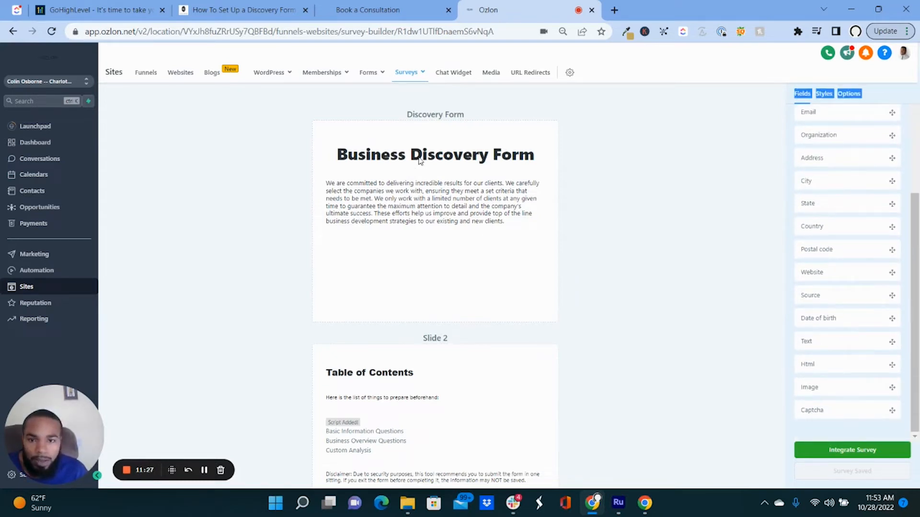
{"action": "left_click_drag", "start_coordinate": [857, 344], "coordinate": [456, 151]}
{"action": "left_click", "coordinate": [359, 156]}
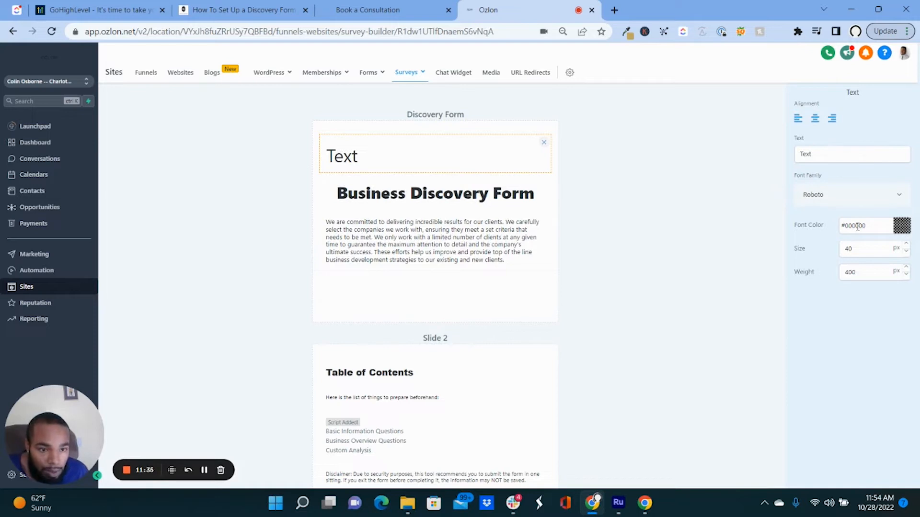
{"action": "left_click", "coordinate": [905, 267]}
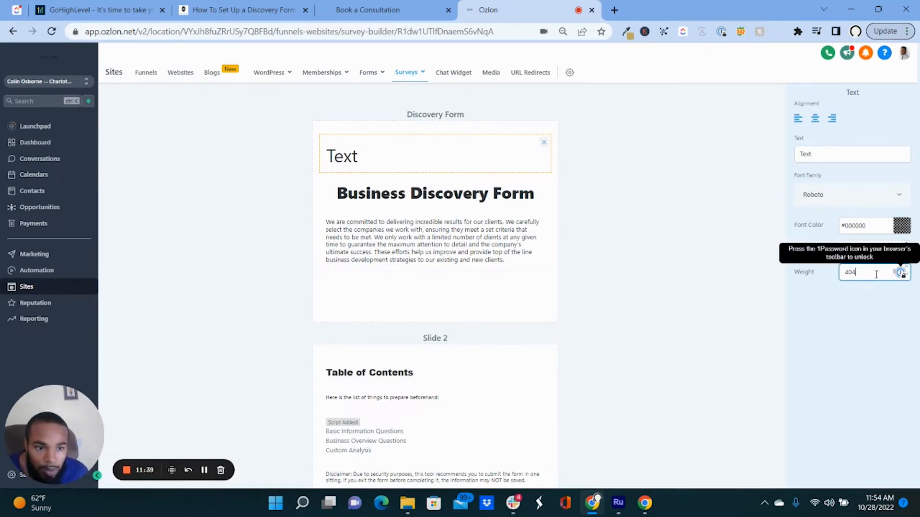
{"action": "double_click", "coordinate": [895, 273]}
{"action": "type", "text": "800"}
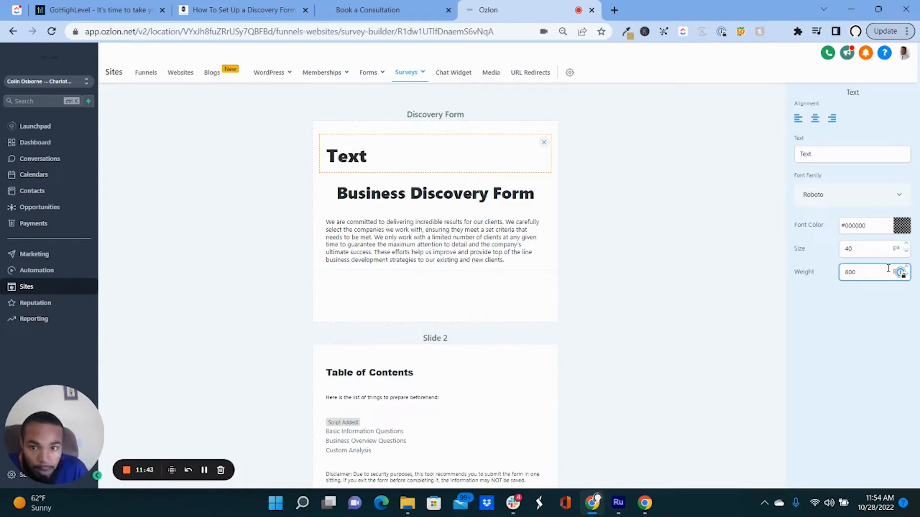
{"action": "left_click", "coordinate": [906, 329]}
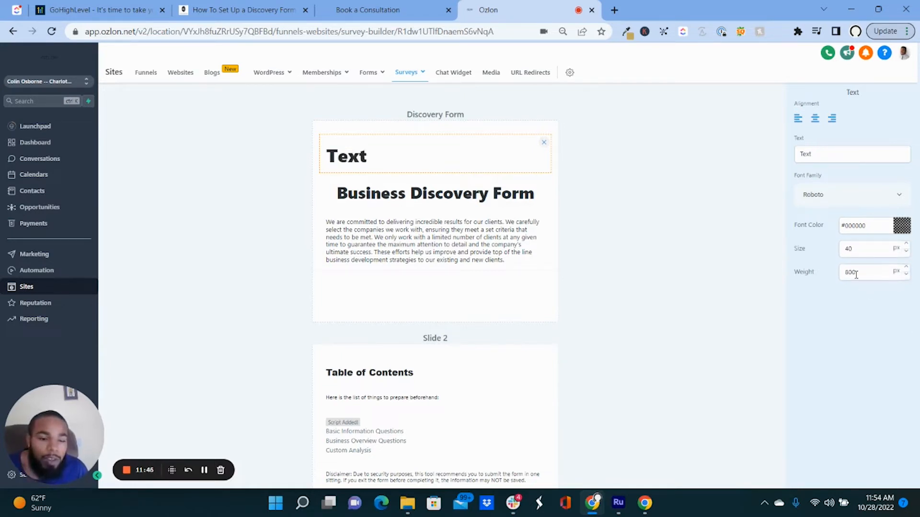
{"action": "left_click", "coordinate": [906, 250]}
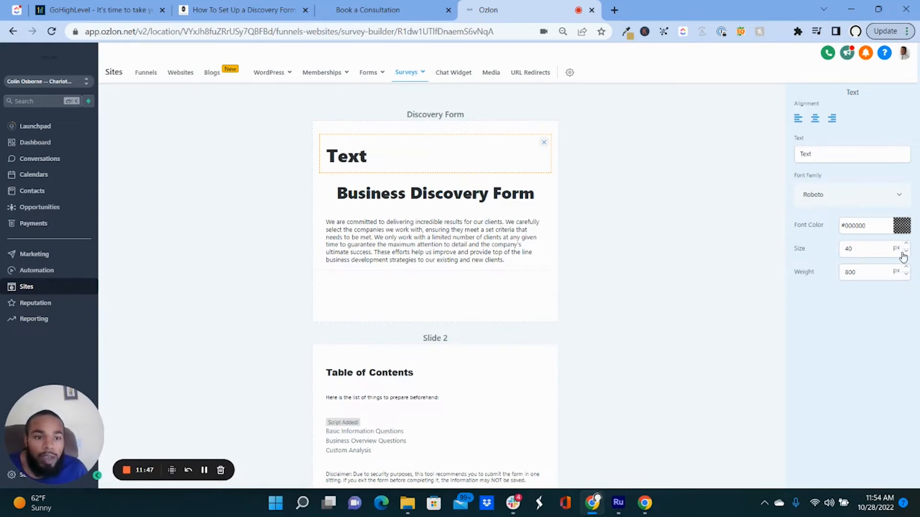
{"action": "left_click", "coordinate": [906, 250]}
{"action": "left_click", "coordinate": [906, 250]}
{"action": "left_click", "coordinate": [906, 251]}
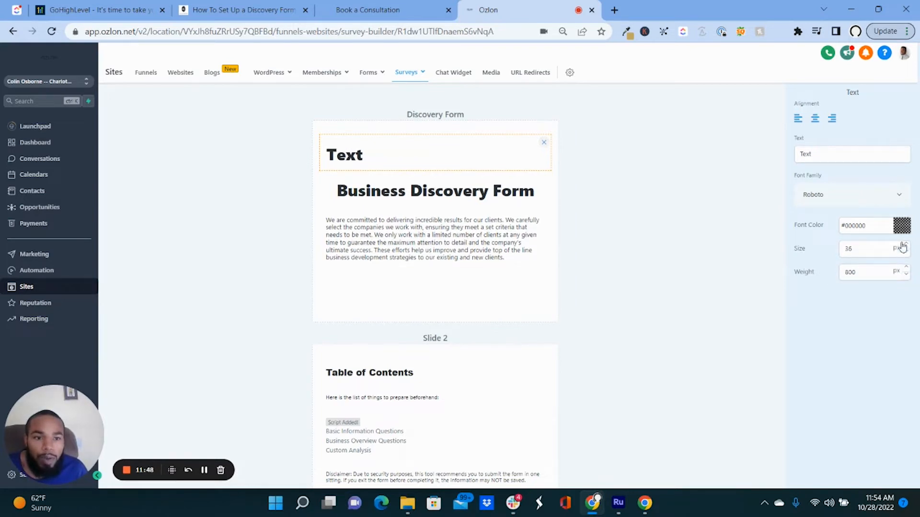
{"action": "left_click", "coordinate": [815, 118]}
{"action": "left_click", "coordinate": [820, 156]}
{"action": "double_click", "coordinate": [820, 156]}
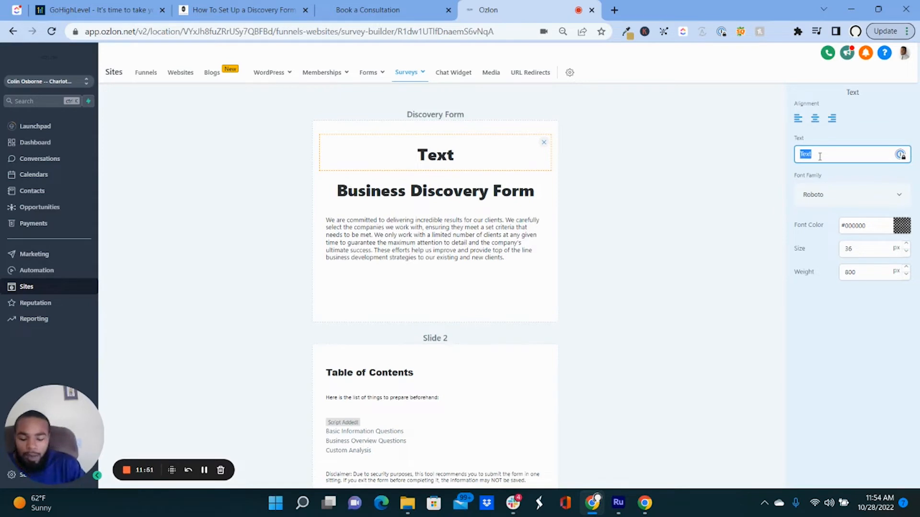
{"action": "type", "text": "Get Started"}
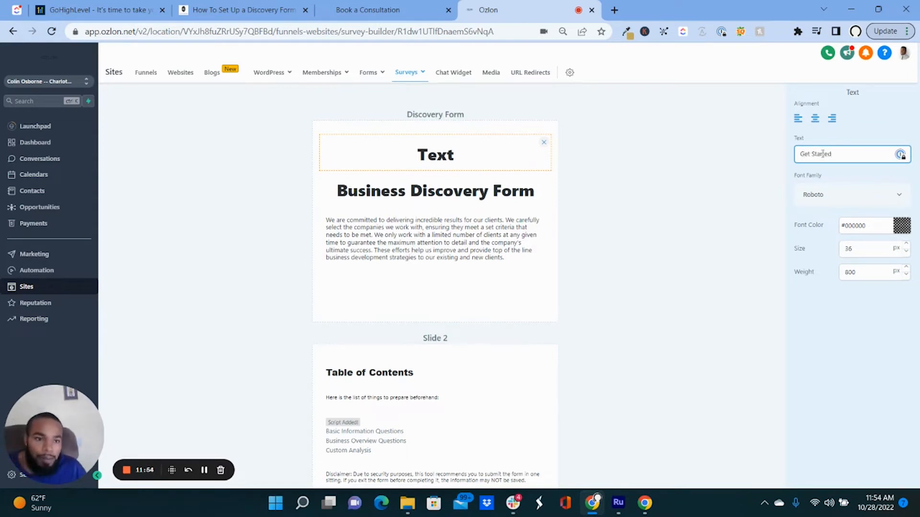
{"action": "left_click", "coordinate": [887, 135]}
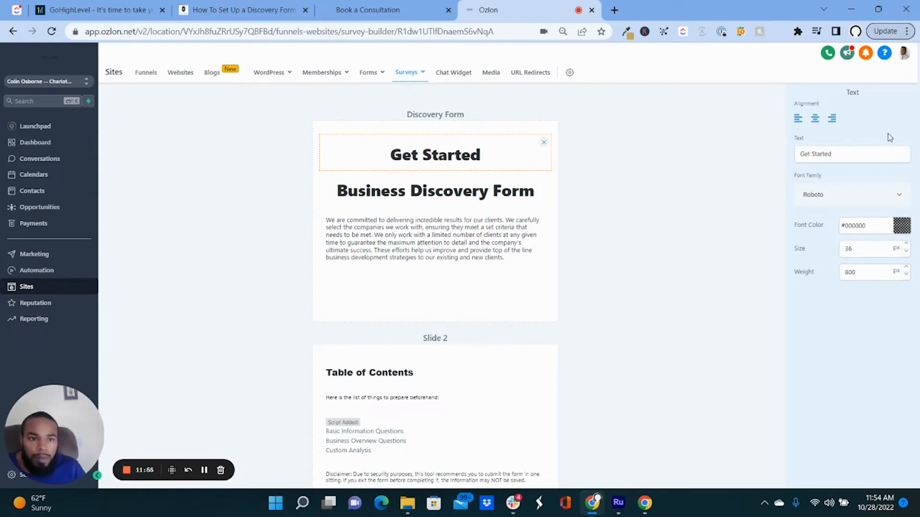
{"action": "left_click", "coordinate": [871, 197]}
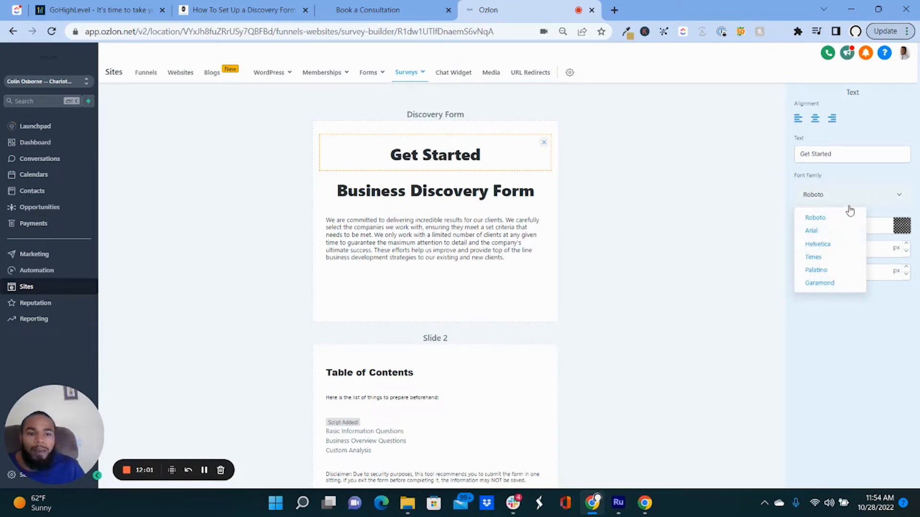
{"action": "left_click", "coordinate": [884, 206]}
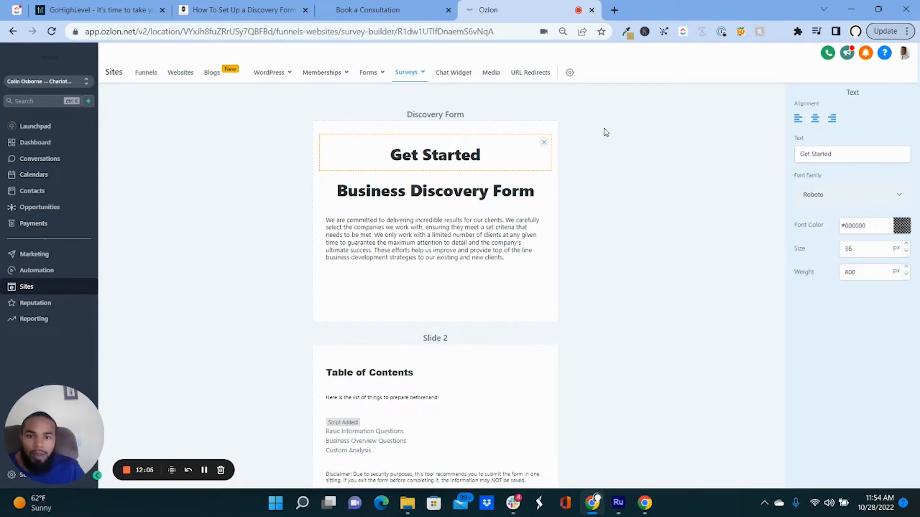
{"action": "left_click", "coordinate": [545, 144]}
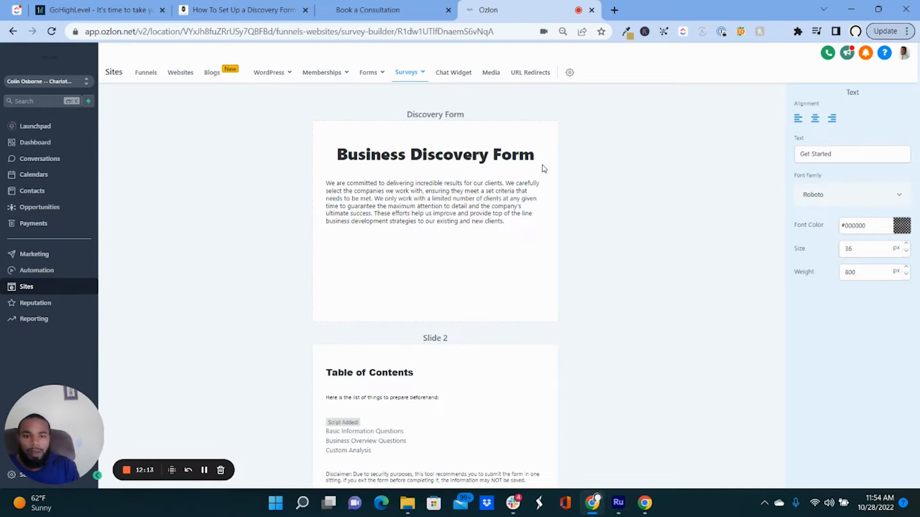
{"action": "scroll", "coordinate": [507, 211], "scroll_direction": "down", "scroll_amount": 5}
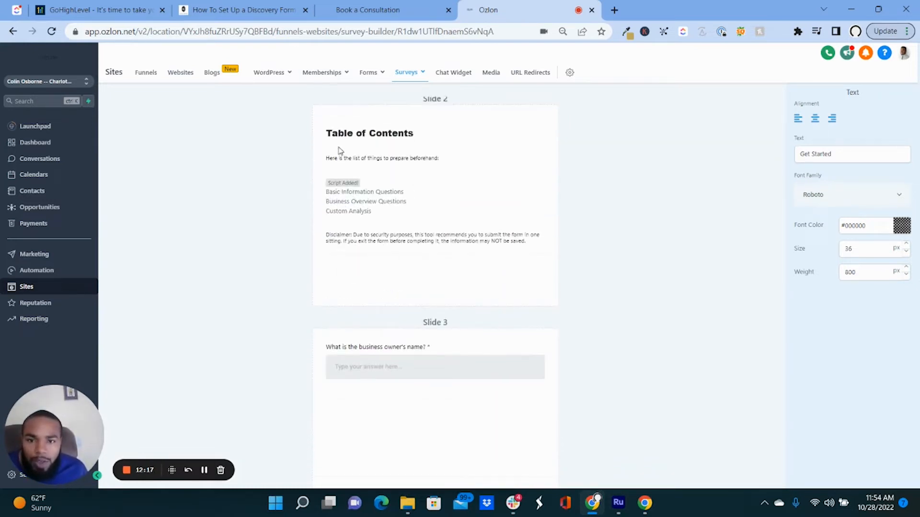
{"action": "scroll", "coordinate": [392, 153], "scroll_direction": "up", "scroll_amount": 5}
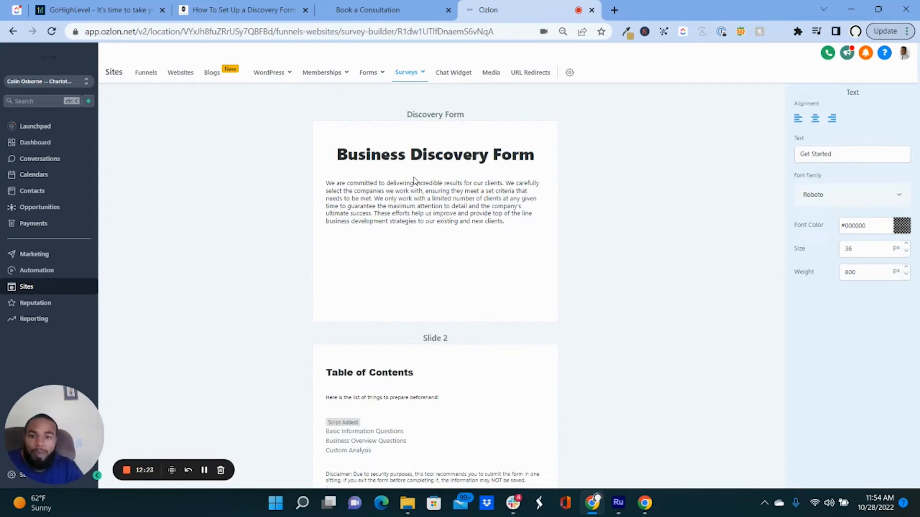
{"action": "scroll", "coordinate": [459, 286], "scroll_direction": "down", "scroll_amount": 9}
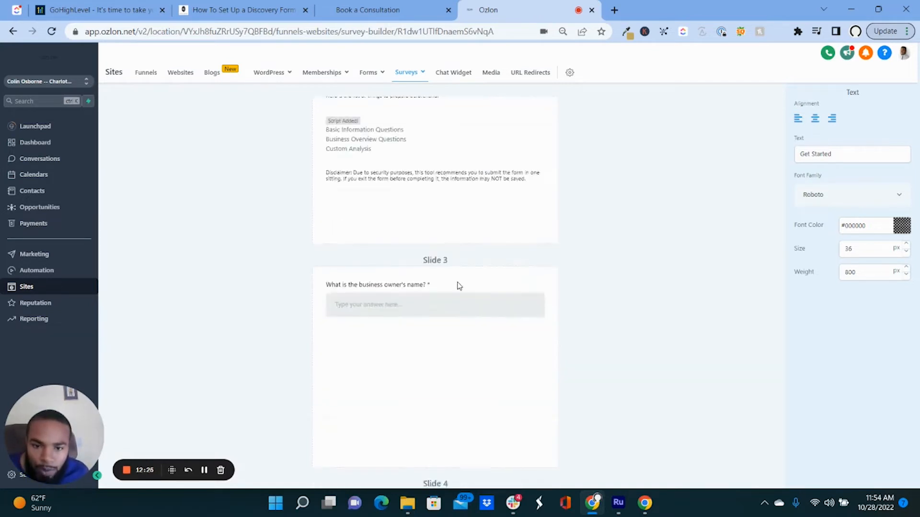
{"action": "left_click", "coordinate": [407, 174]}
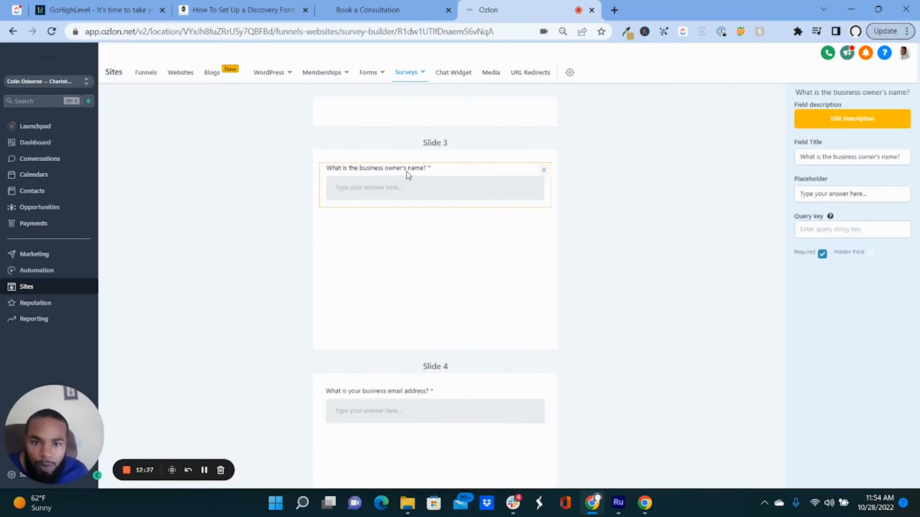
{"action": "left_click", "coordinate": [635, 200]}
{"action": "scroll", "coordinate": [834, 160], "scroll_direction": "up", "scroll_amount": 3}
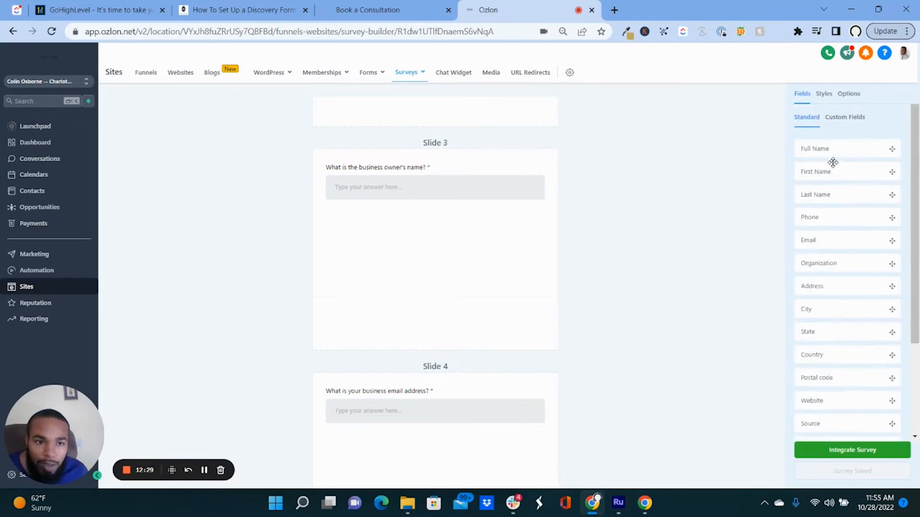
{"action": "left_click_drag", "start_coordinate": [828, 154], "coordinate": [445, 171]}
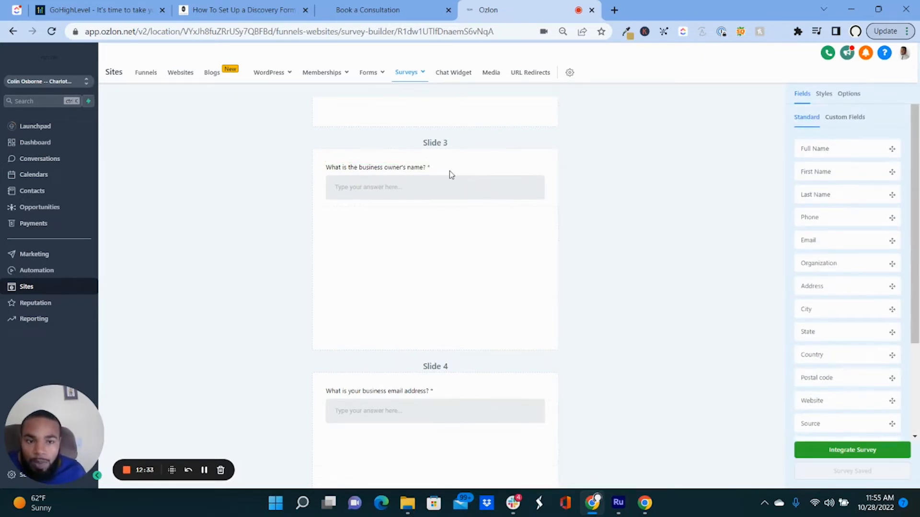
{"action": "left_click_drag", "start_coordinate": [870, 154], "coordinate": [449, 174]}
{"action": "left_click_drag", "start_coordinate": [837, 150], "coordinate": [431, 214]}
{"action": "scroll", "coordinate": [438, 201], "scroll_direction": "up", "scroll_amount": 7}
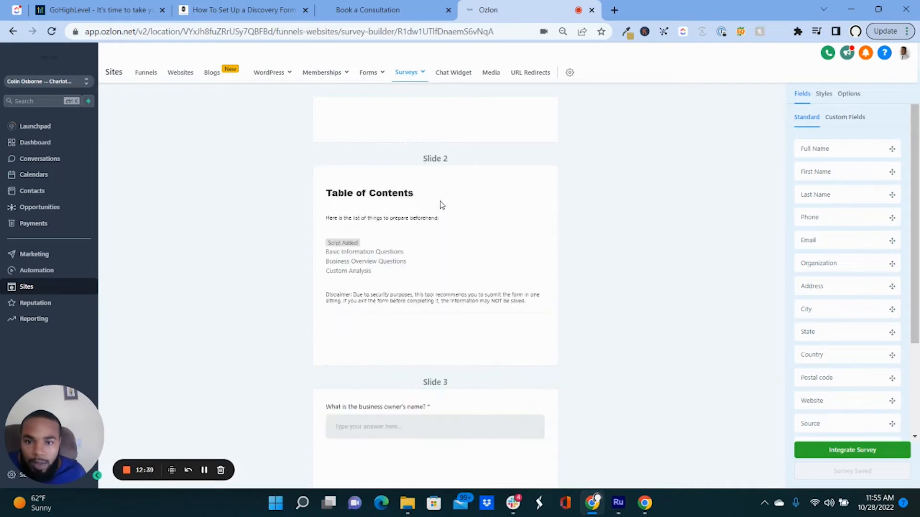
{"action": "scroll", "coordinate": [439, 205], "scroll_direction": "down", "scroll_amount": 4}
{"action": "scroll", "coordinate": [439, 205], "scroll_direction": "down", "scroll_amount": 2}
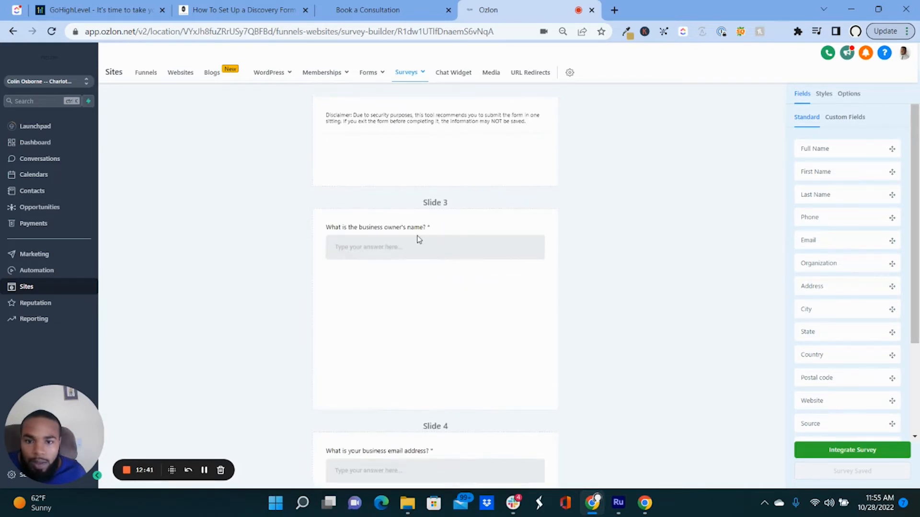
{"action": "left_click", "coordinate": [446, 240]}
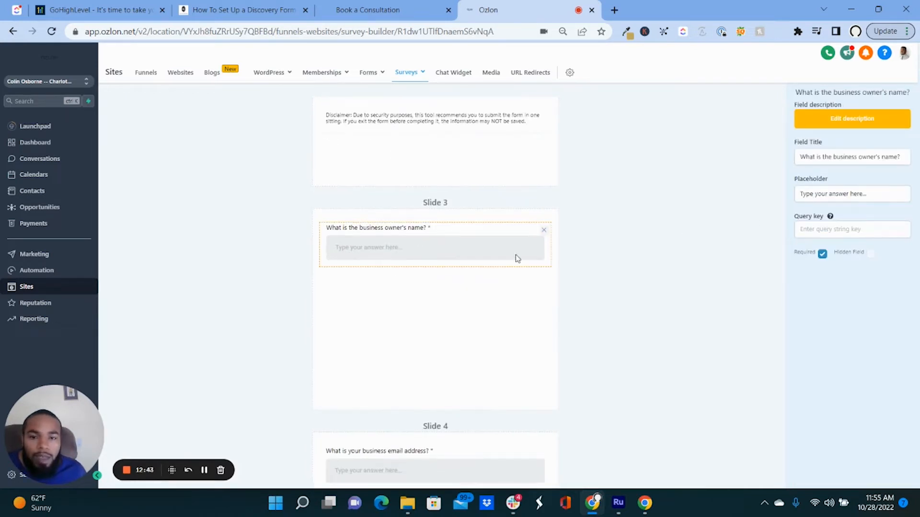
{"action": "left_click", "coordinate": [598, 246]}
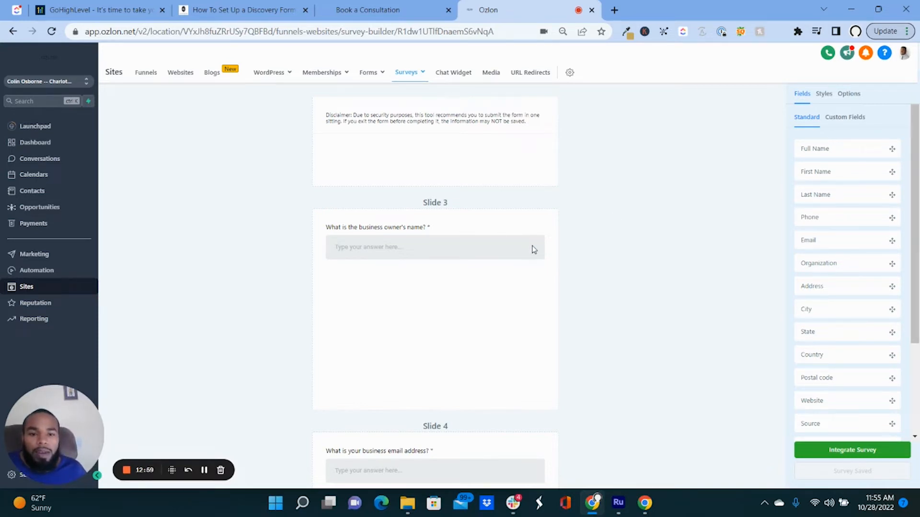
{"action": "left_click", "coordinate": [496, 244]}
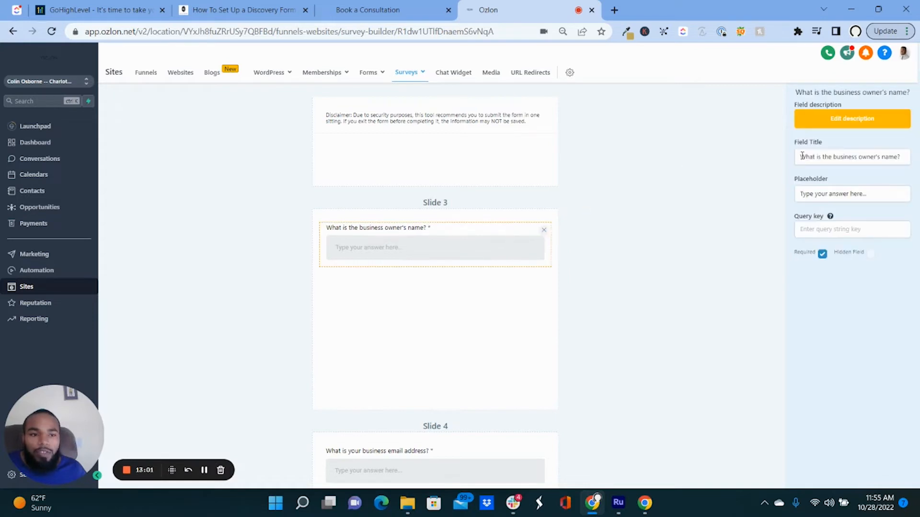
{"action": "left_click", "coordinate": [751, 253]}
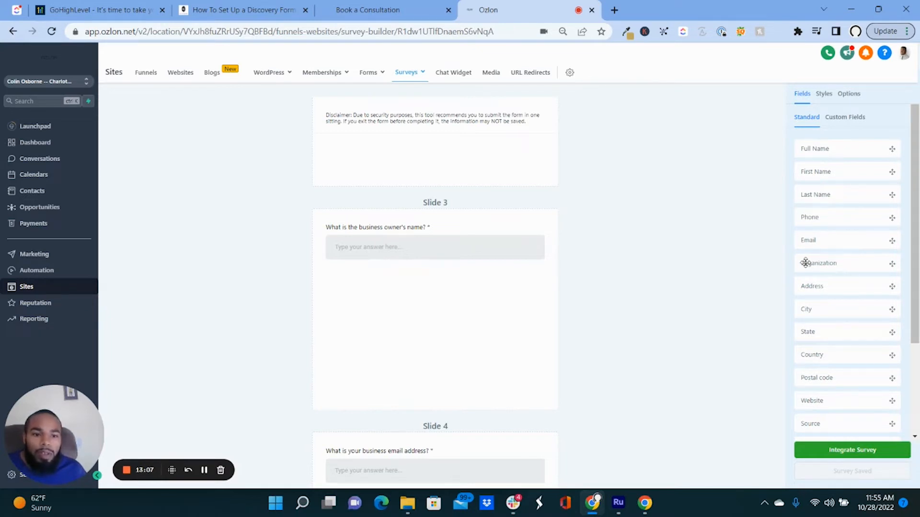
{"action": "scroll", "coordinate": [456, 326], "scroll_direction": "down", "scroll_amount": 6}
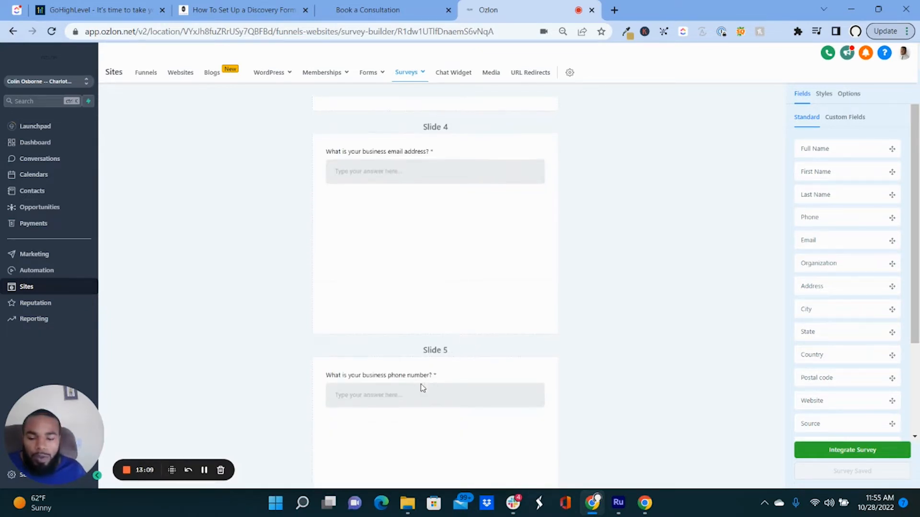
{"action": "scroll", "coordinate": [422, 386], "scroll_direction": "down", "scroll_amount": 10}
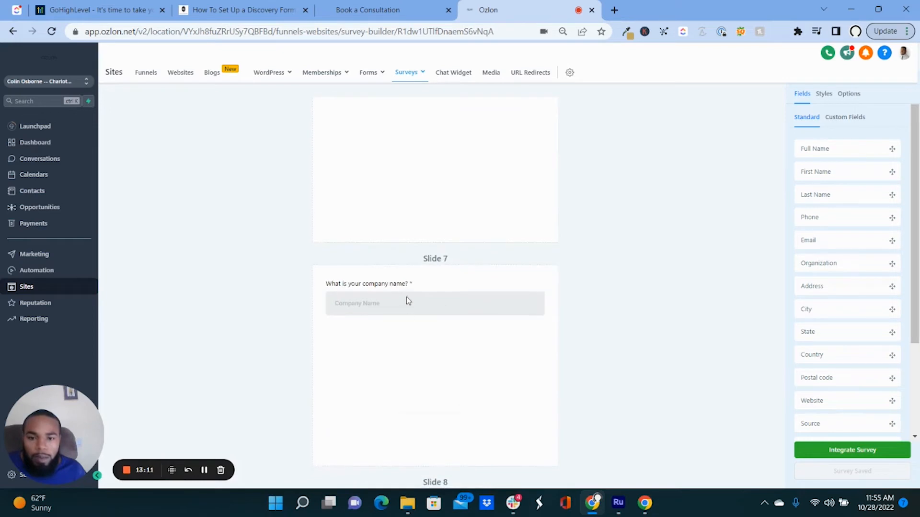
{"action": "left_click", "coordinate": [406, 297]}
{"action": "left_click", "coordinate": [688, 255]}
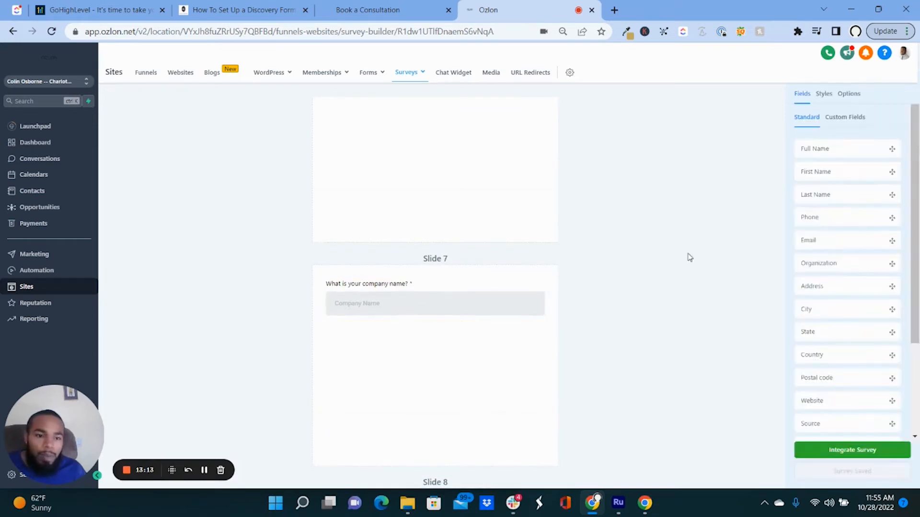
{"action": "scroll", "coordinate": [553, 314], "scroll_direction": "down", "scroll_amount": 8}
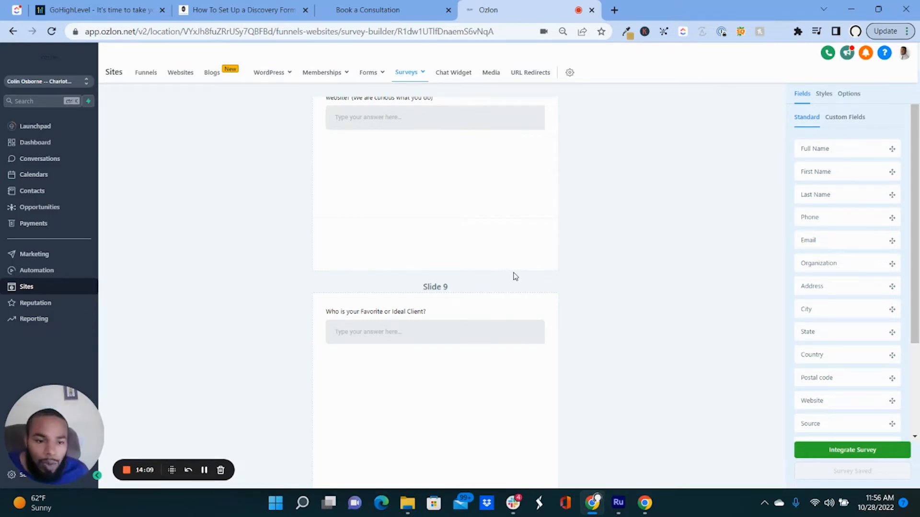
Switch the Fields panel from Standard to Custom Fields and scroll to the list's bottom.
{"action": "left_click", "coordinate": [853, 119]}
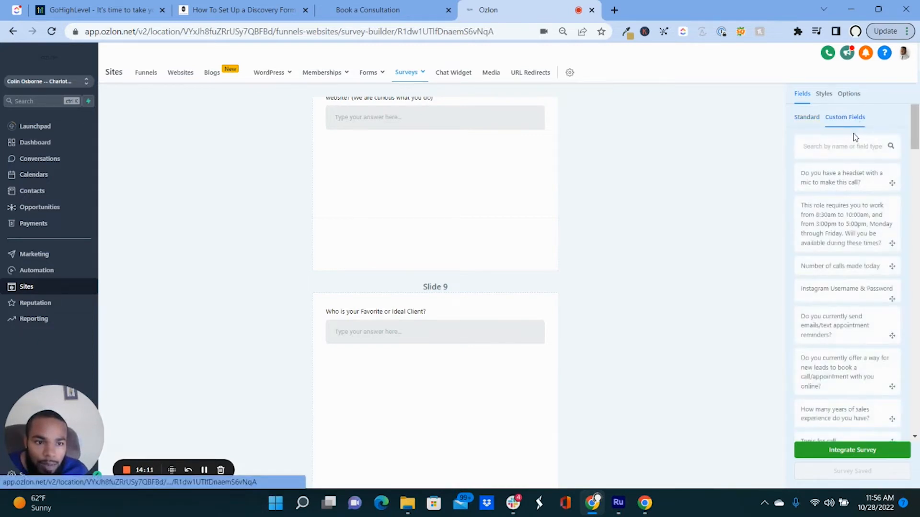
{"action": "left_click", "coordinate": [806, 117]}
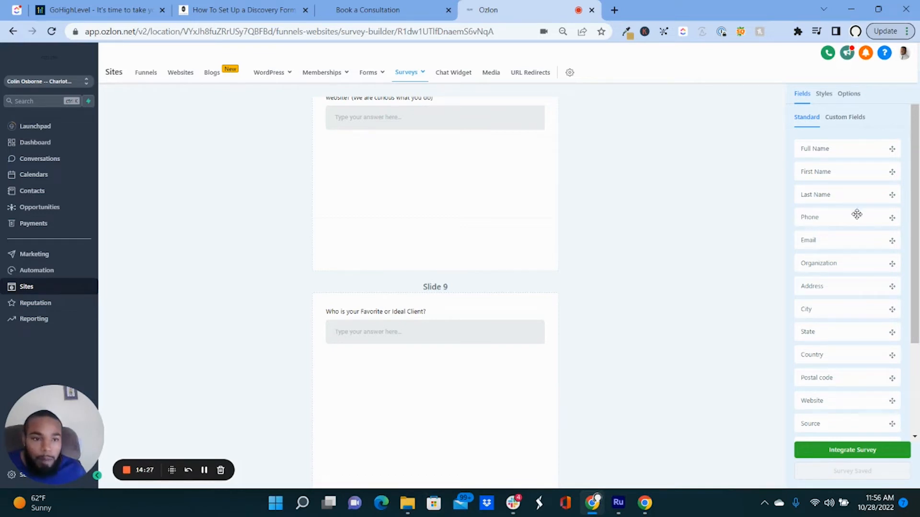
{"action": "scroll", "coordinate": [851, 238], "scroll_direction": "down", "scroll_amount": 3}
{"action": "scroll", "coordinate": [845, 215], "scroll_direction": "up", "scroll_amount": 5}
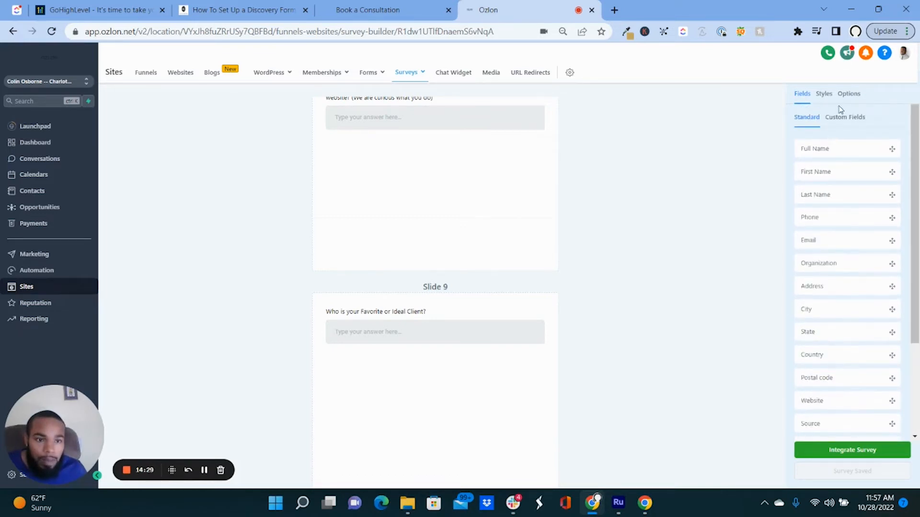
{"action": "left_click", "coordinate": [839, 116]}
{"action": "scroll", "coordinate": [848, 331], "scroll_direction": "down", "scroll_amount": 6}
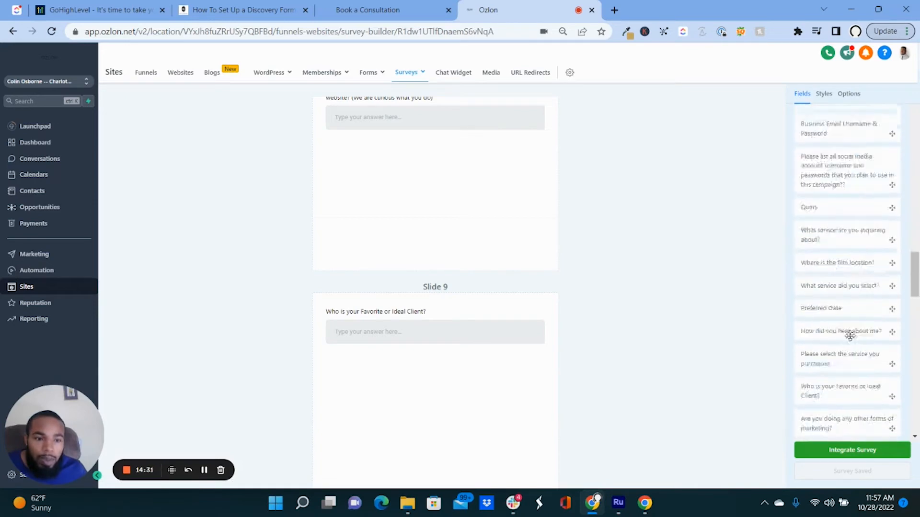
{"action": "scroll", "coordinate": [858, 345], "scroll_direction": "down", "scroll_amount": 3}
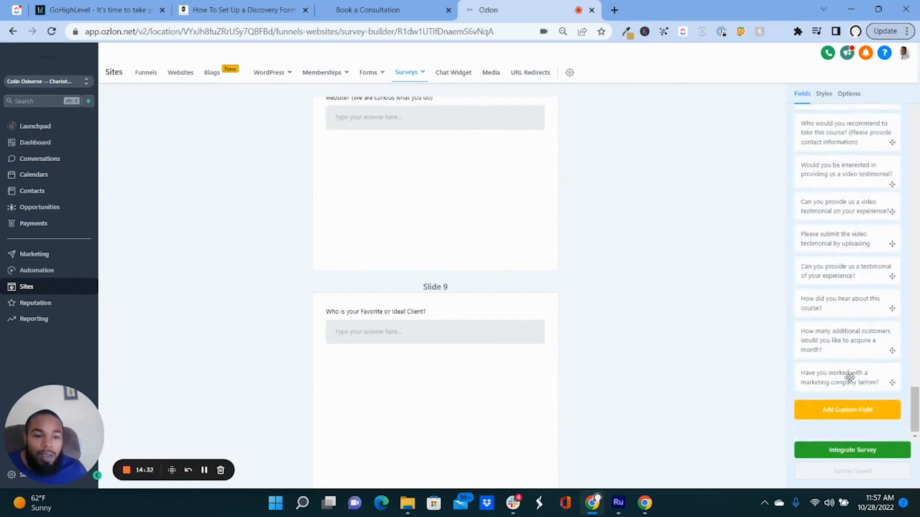
Start a new custom field of the Checkbox type.
{"action": "left_click", "coordinate": [843, 415]}
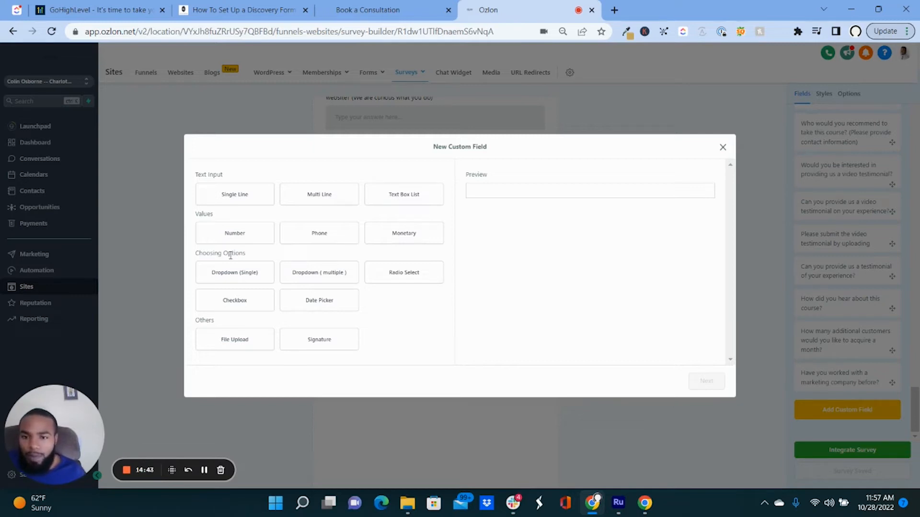
{"action": "left_click", "coordinate": [263, 311]}
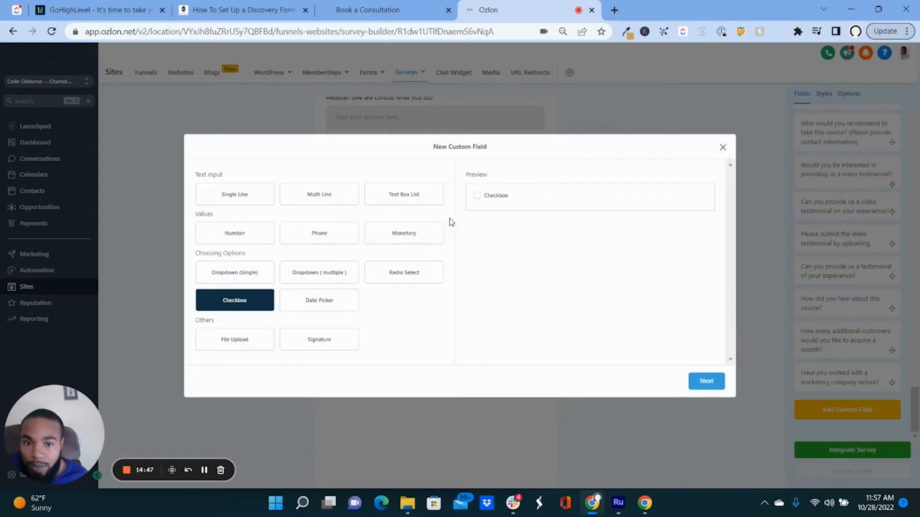
{"action": "left_click", "coordinate": [707, 381]}
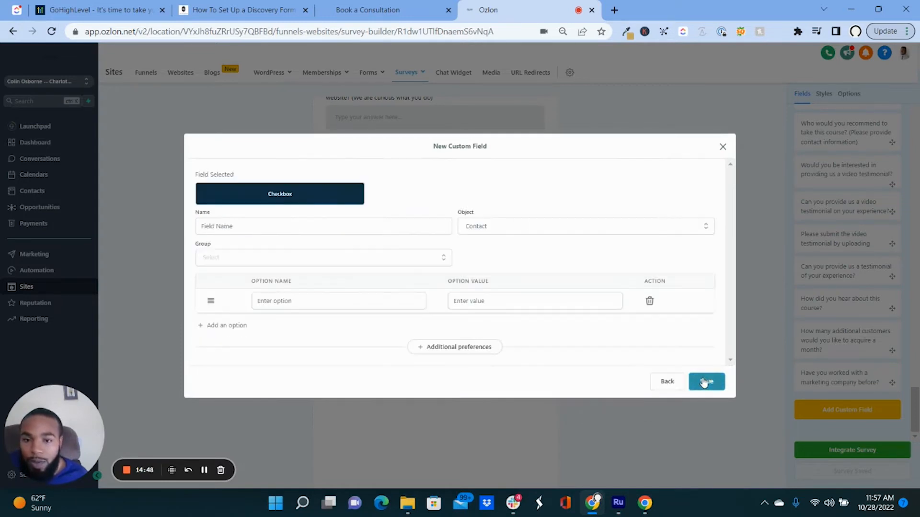
Name the field 'Are you willing to work on commission basis?', correcting the 'commission' spelling.
{"action": "left_click", "coordinate": [292, 228]}
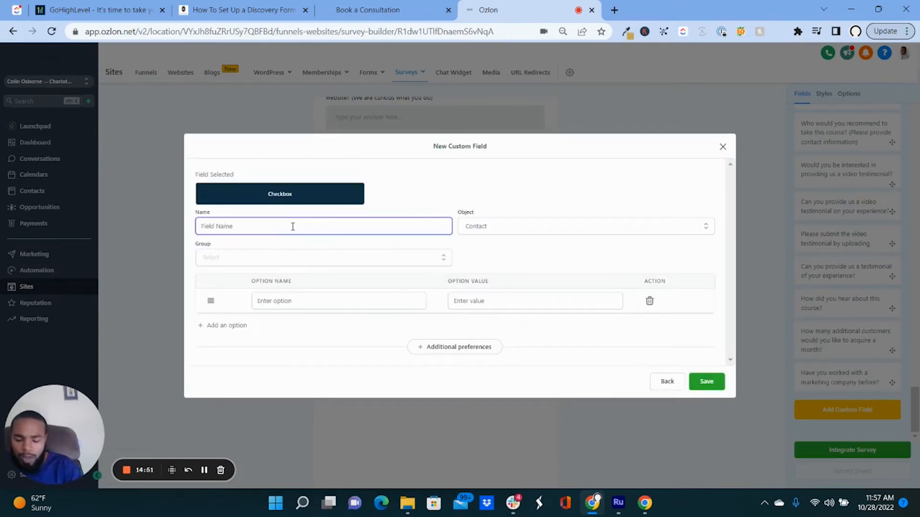
{"action": "type", "text": "Are you willin"}
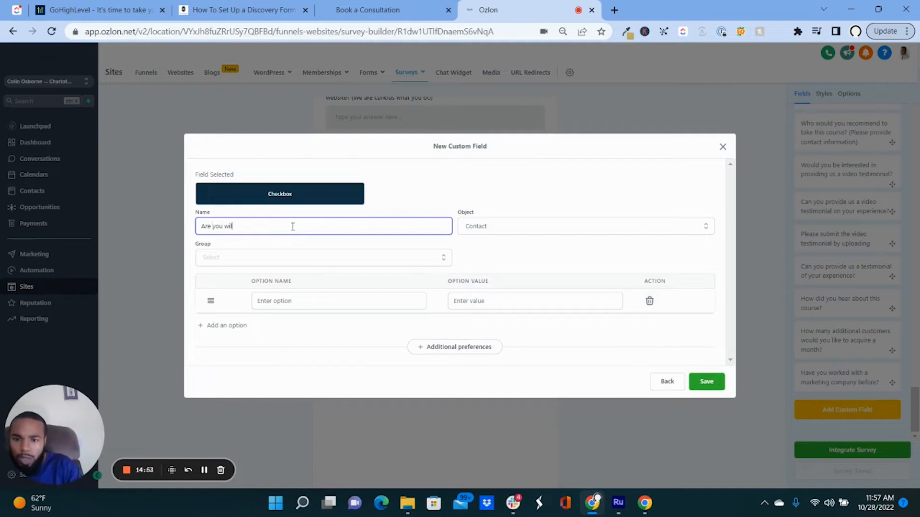
{"action": "key", "text": "BackSpace"}
{"action": "key", "text": "BackSpace"}
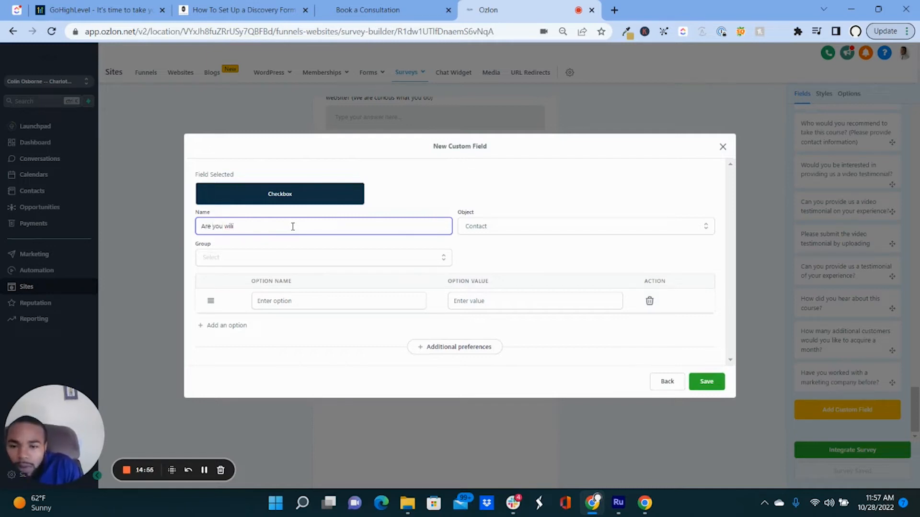
{"action": "type", "text": "lling"}
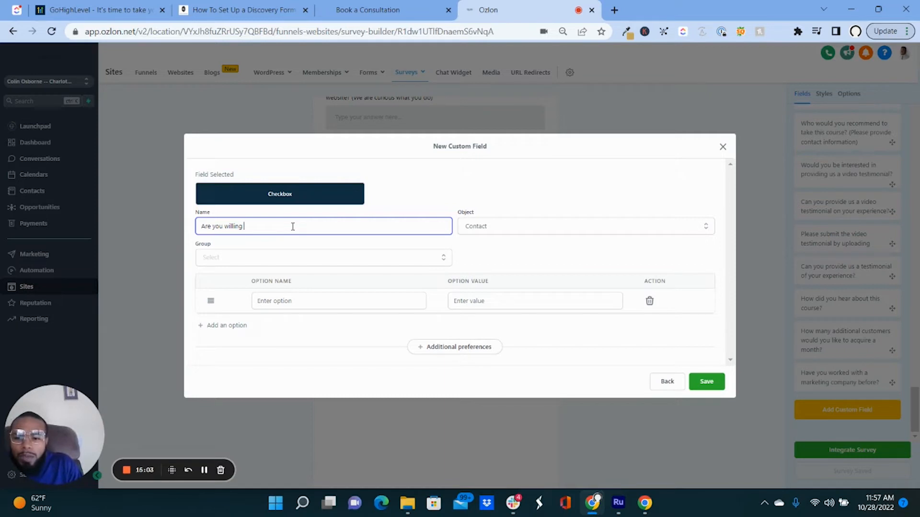
{"action": "type", "text": "to work on commison basi"}
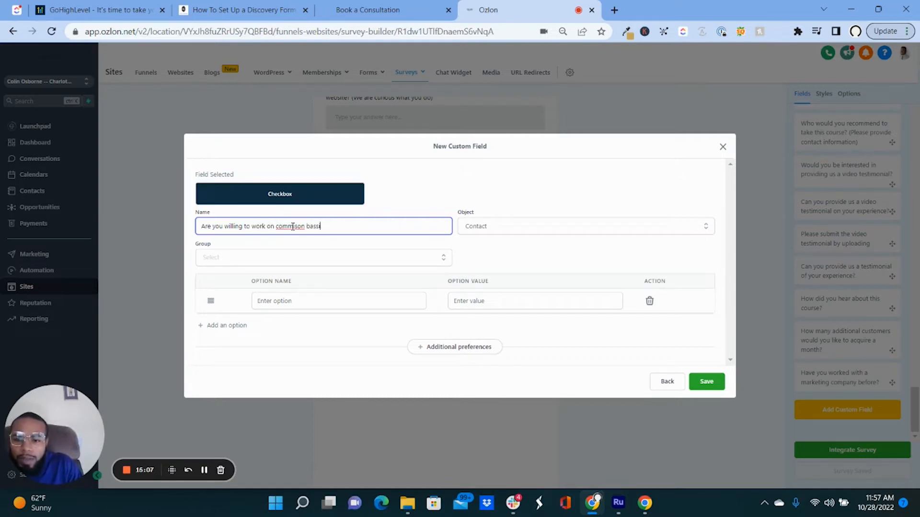
{"action": "type", "text": "s?"}
{"action": "right_click", "coordinate": [293, 226]}
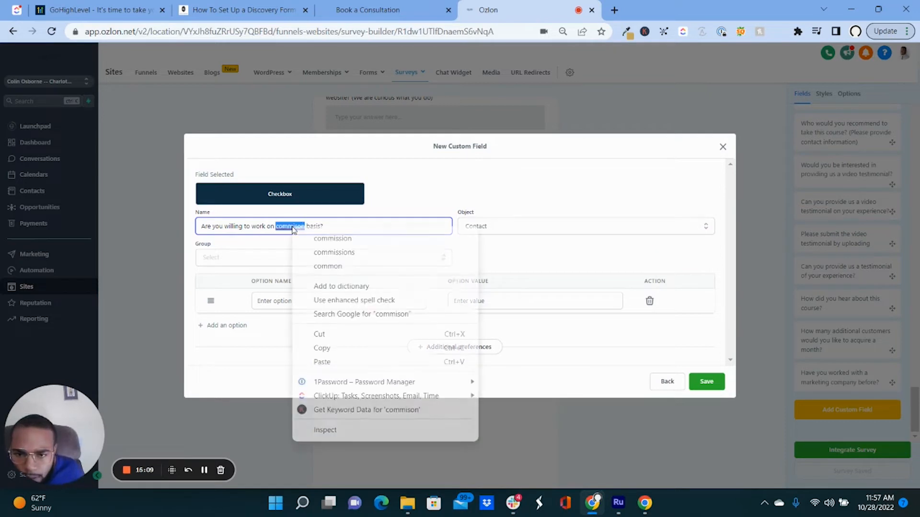
{"action": "left_click", "coordinate": [319, 240]}
{"action": "left_click", "coordinate": [290, 258]}
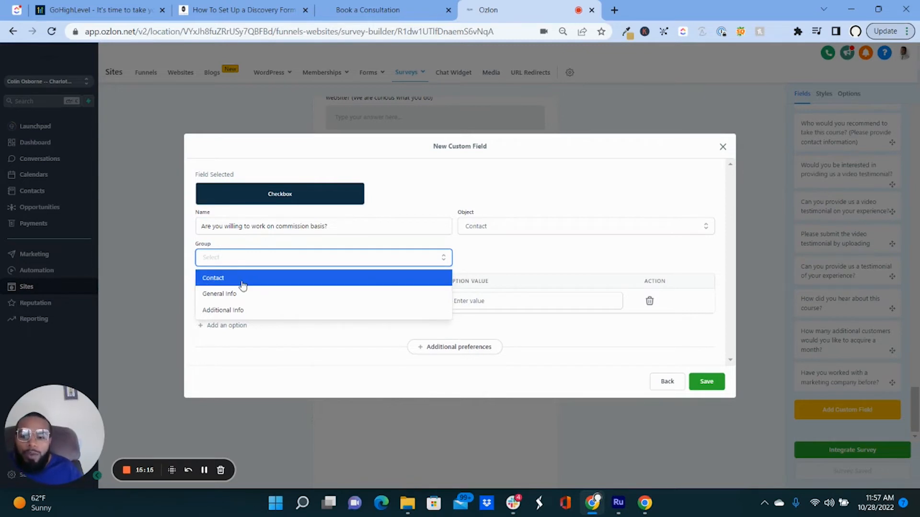
Put the field in the Additional Info group with checkbox options Yes and No.
{"action": "left_click", "coordinate": [234, 310]}
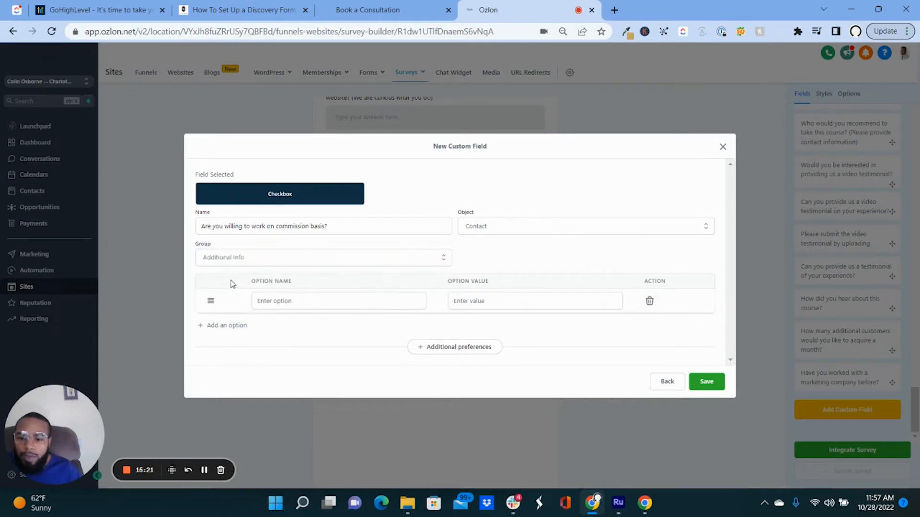
{"action": "left_click", "coordinate": [302, 302]}
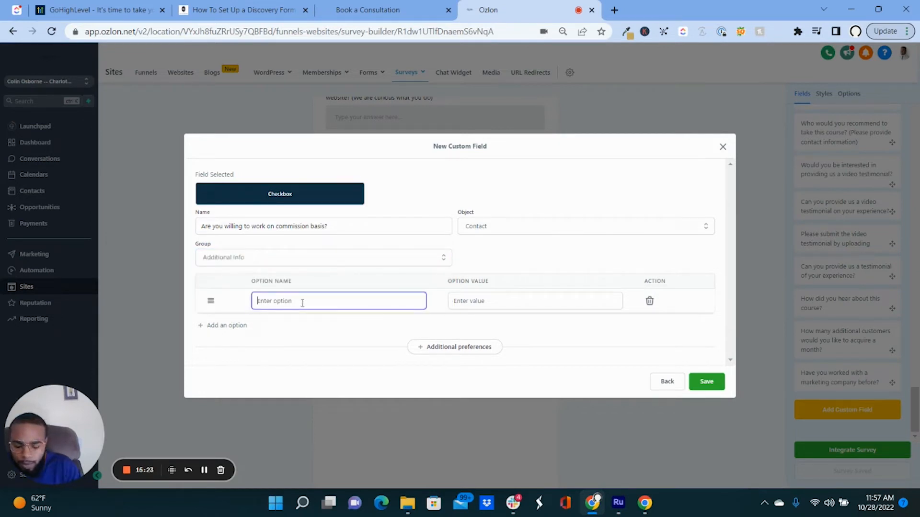
{"action": "type", "text": "Yes"}
{"action": "left_click", "coordinate": [229, 329]}
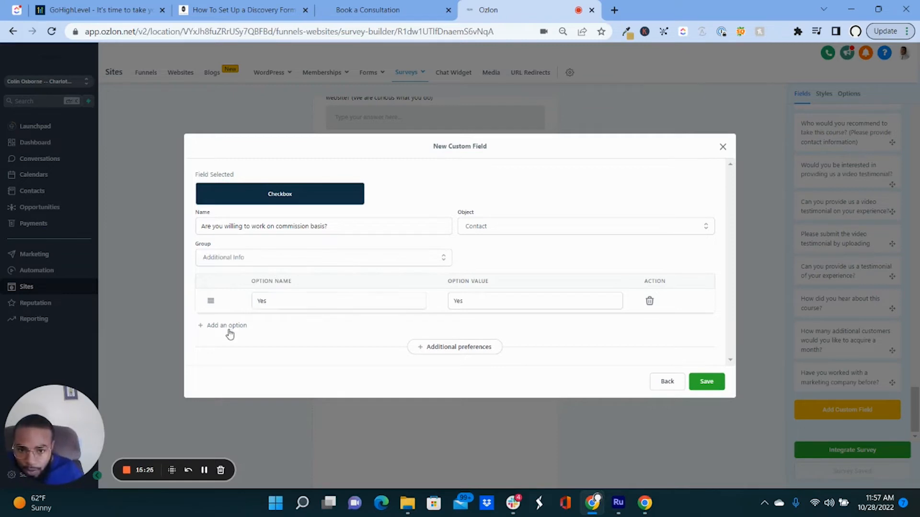
{"action": "left_click", "coordinate": [230, 330]}
{"action": "left_click", "coordinate": [294, 317]}
{"action": "type", "text": "No"}
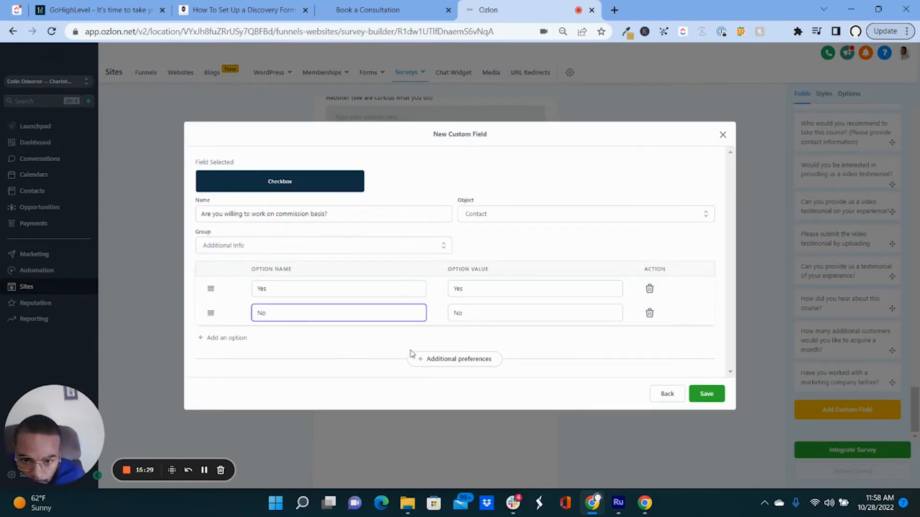
Review the additional preferences and save the commission custom field.
{"action": "left_click", "coordinate": [426, 360]}
{"action": "scroll", "coordinate": [301, 365], "scroll_direction": "down", "scroll_amount": 1}
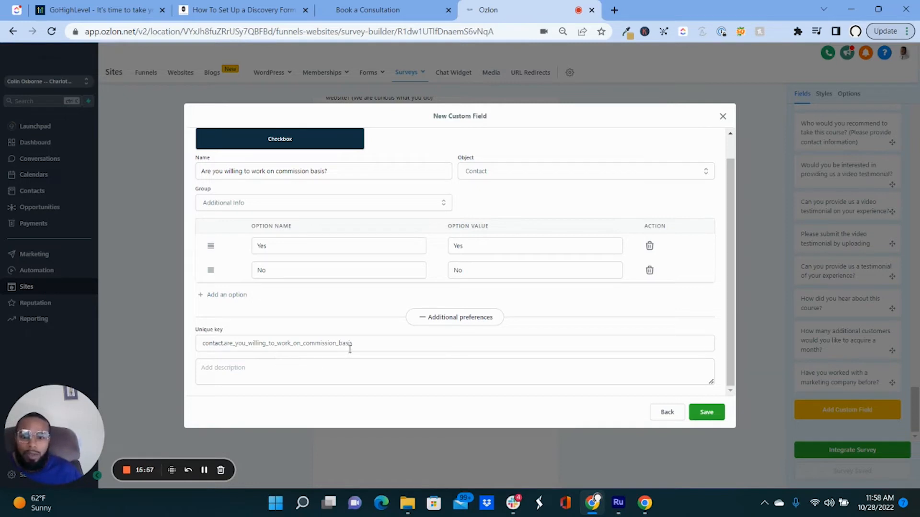
{"action": "left_click", "coordinate": [703, 411]}
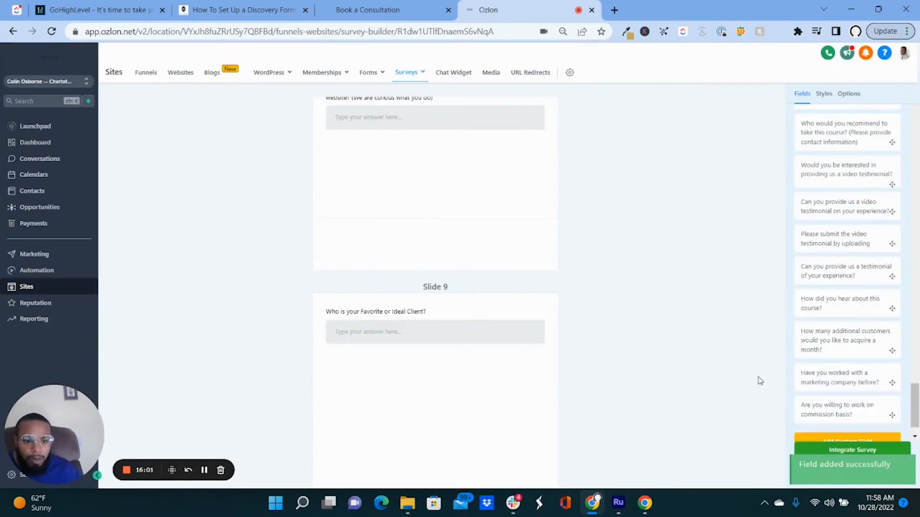
Drag the commission question into Slide 9 below the ideal client question and select it.
{"action": "scroll", "coordinate": [816, 368], "scroll_direction": "down", "scroll_amount": 1}
{"action": "left_click_drag", "start_coordinate": [834, 378], "coordinate": [453, 362]}
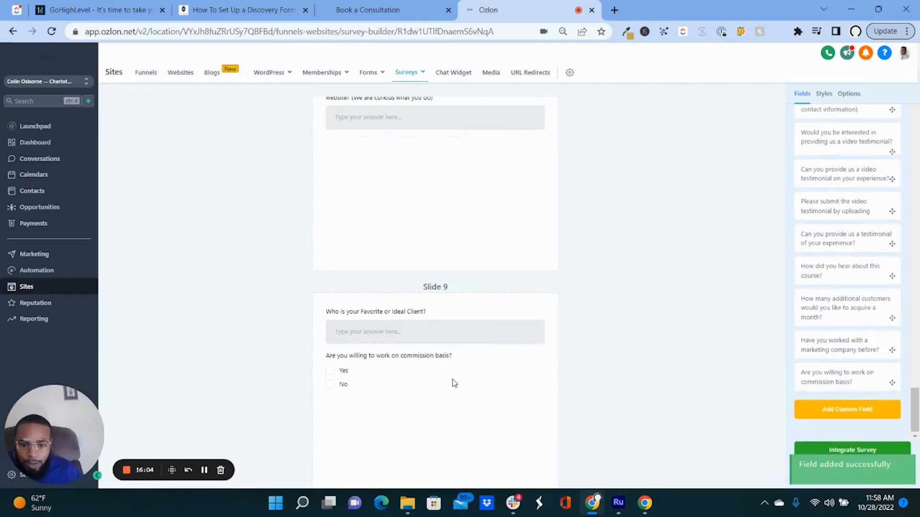
{"action": "left_click", "coordinate": [454, 384]}
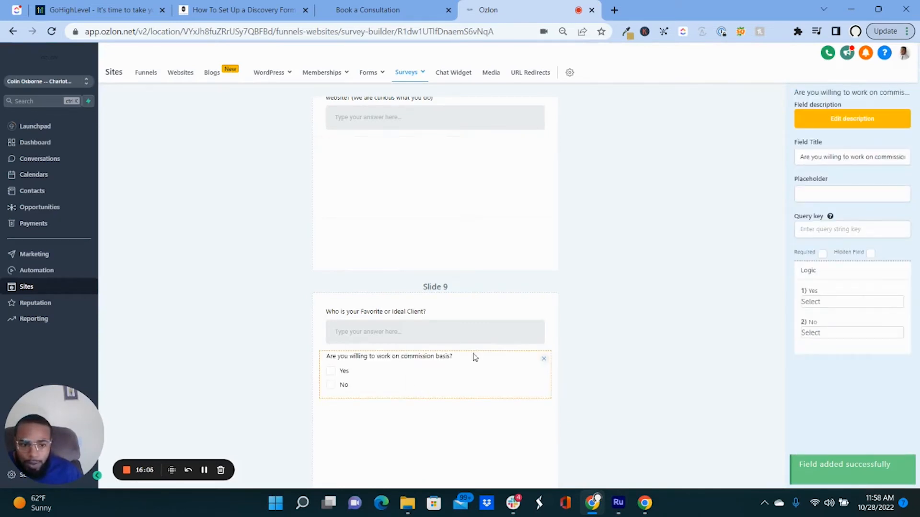
Make the commission question required and send Yes answers to P10 - Slide 10.
{"action": "left_click", "coordinate": [824, 254]}
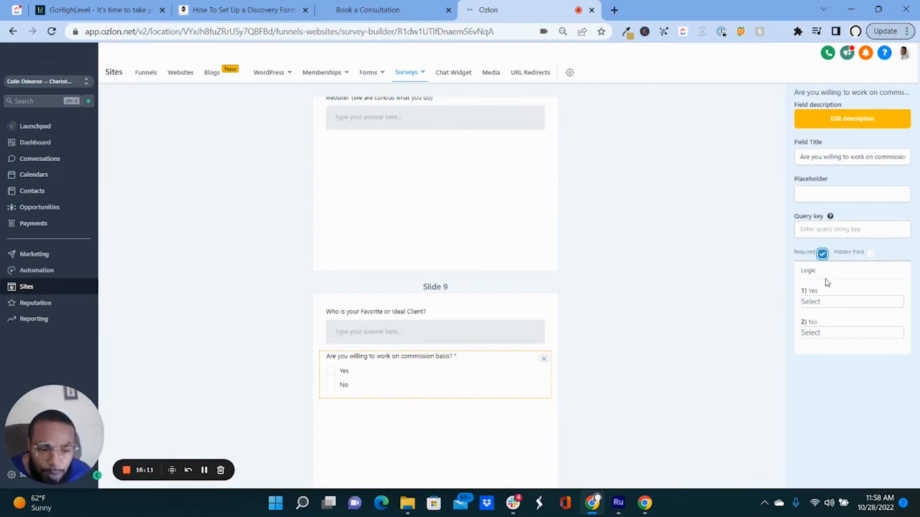
{"action": "left_click", "coordinate": [826, 304]}
{"action": "left_click", "coordinate": [825, 304]}
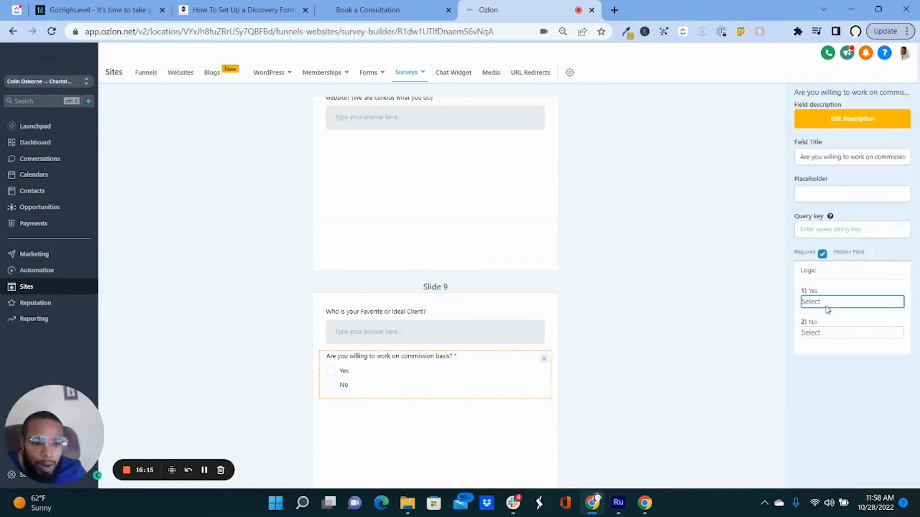
{"action": "left_click", "coordinate": [825, 301]}
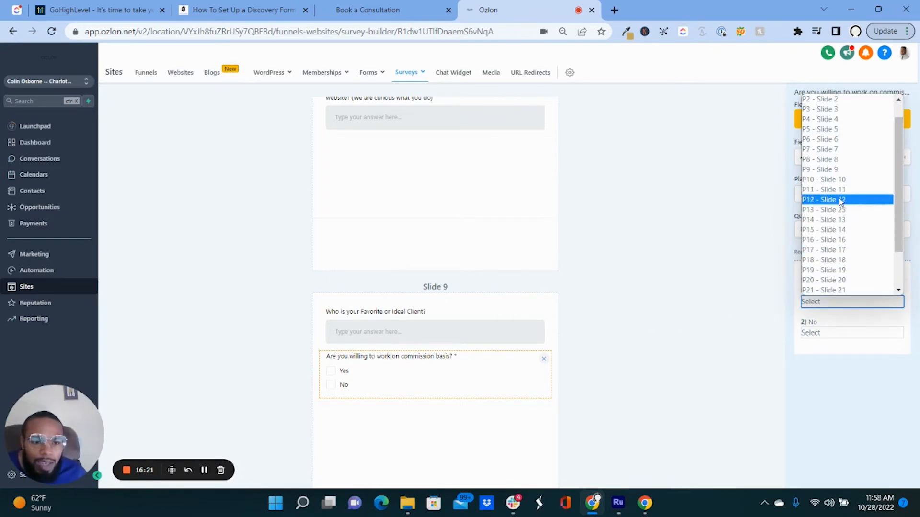
{"action": "left_click", "coordinate": [836, 184]}
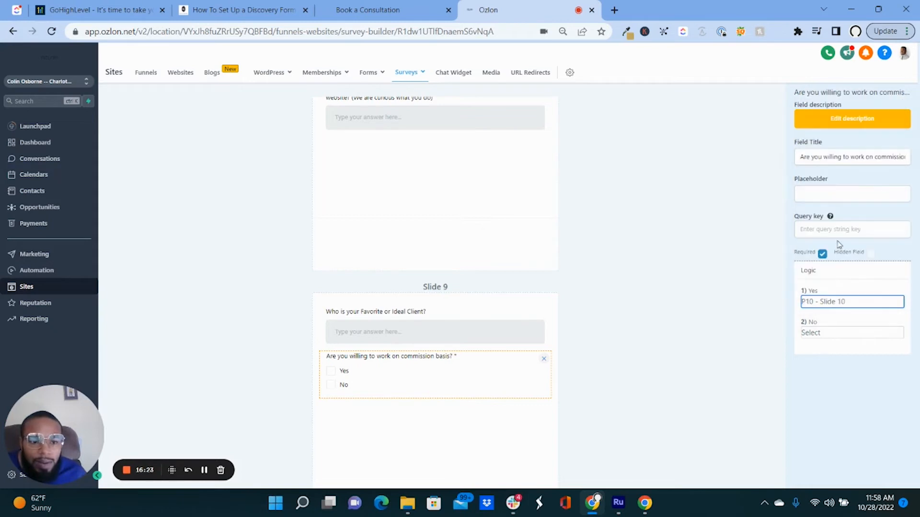
Set No answers to 'Disqualify immediately' instead of disqualifying after submit.
{"action": "left_click", "coordinate": [847, 332]}
{"action": "scroll", "coordinate": [838, 313], "scroll_direction": "down", "scroll_amount": 3}
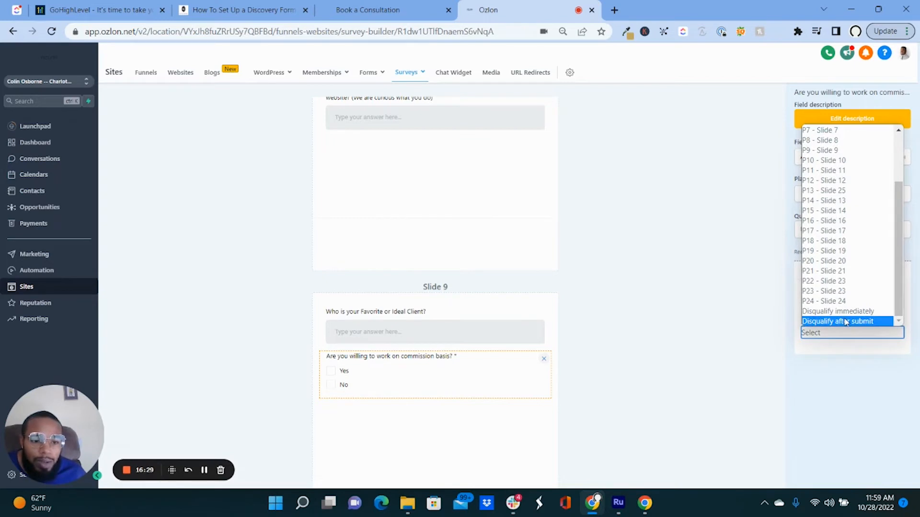
{"action": "left_click", "coordinate": [846, 321]}
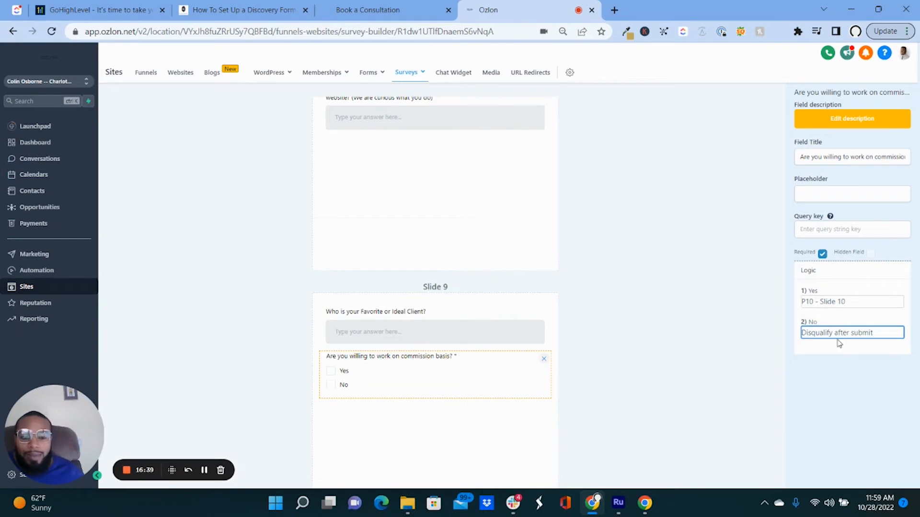
{"action": "left_click", "coordinate": [817, 334]}
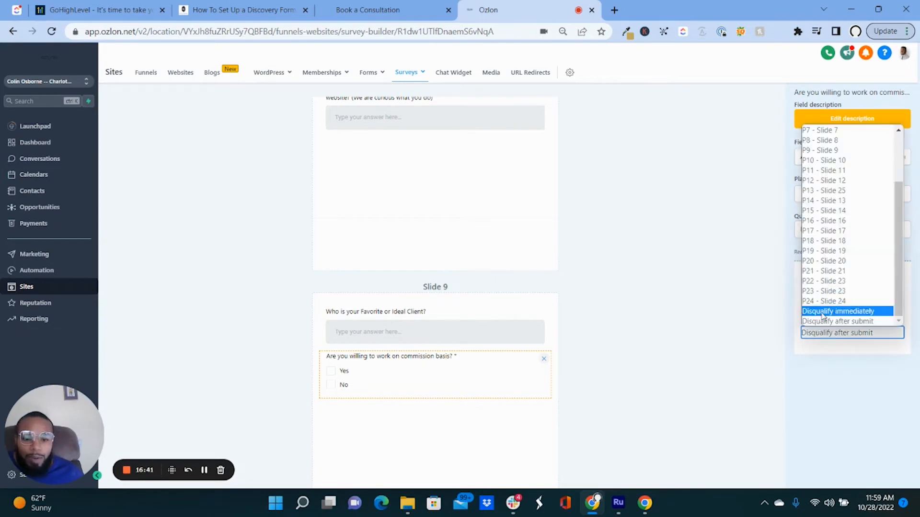
{"action": "left_click", "coordinate": [822, 313]}
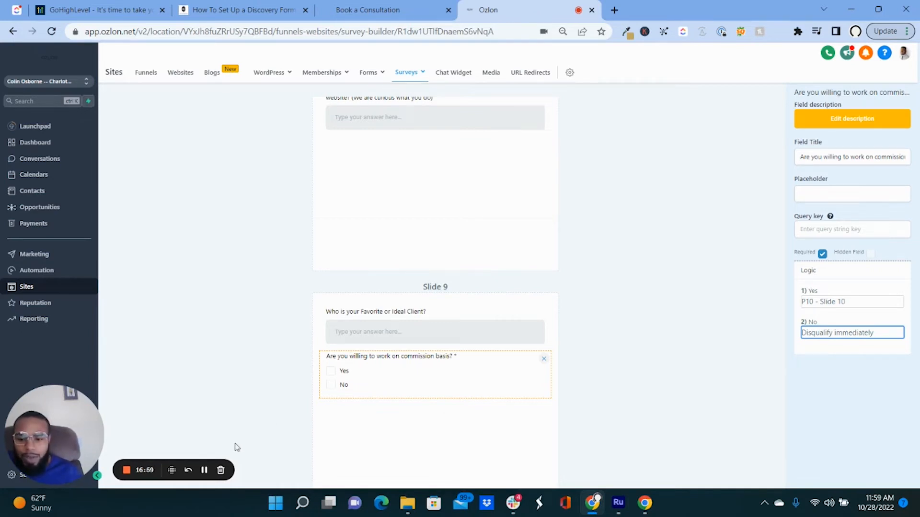
{"action": "left_click", "coordinate": [204, 472]}
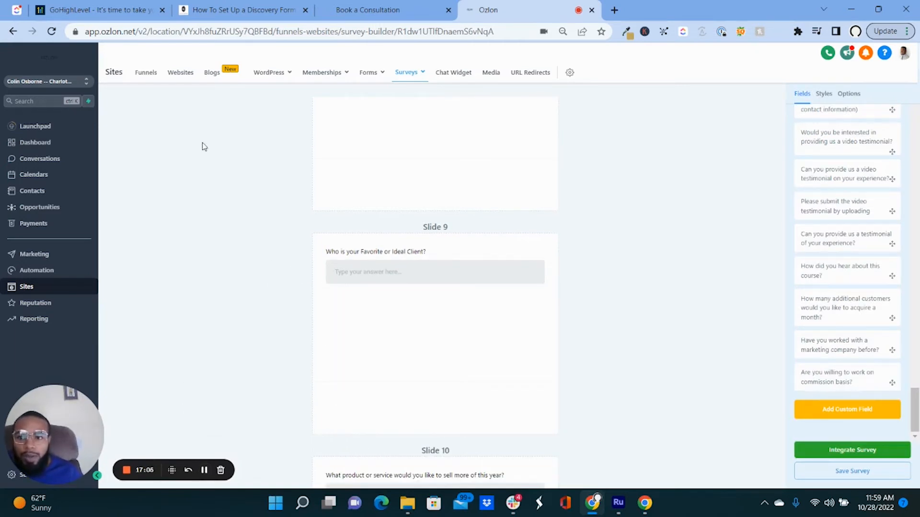
Switch to the pinned ClickUp tab showing the Traffic funnel whiteboard.
{"action": "left_click", "coordinate": [17, 9]}
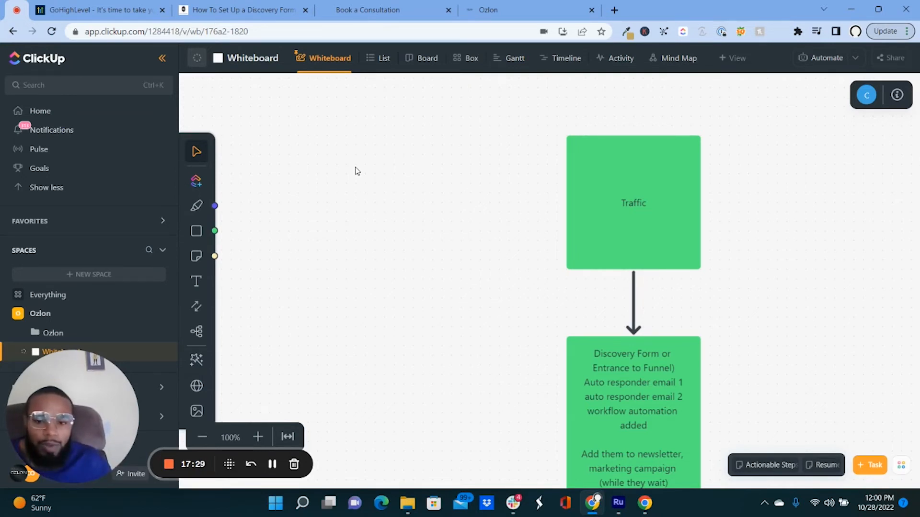
Pan and zoom the whiteboard out to 50% so all three funnel boxes show.
{"action": "left_click_drag", "start_coordinate": [441, 319], "coordinate": [374, 258]}
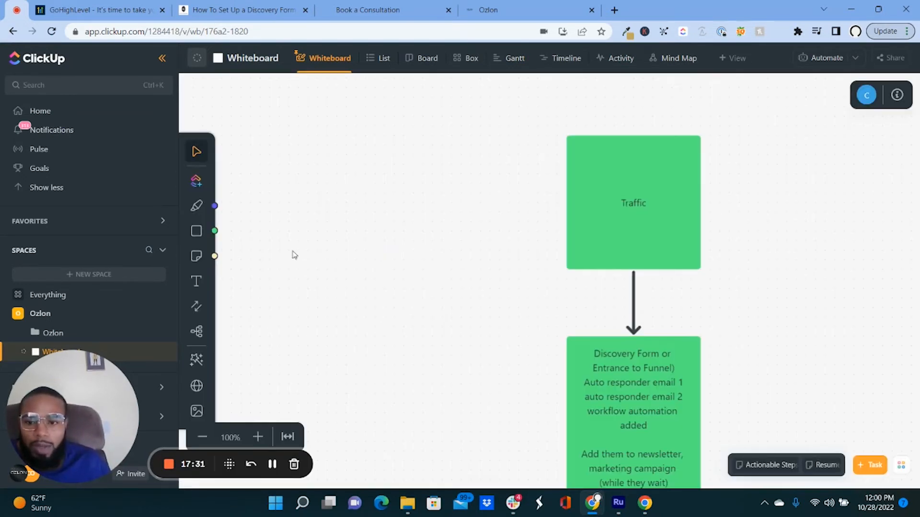
{"action": "left_click", "coordinate": [196, 151]}
{"action": "left_click_drag", "start_coordinate": [393, 205], "coordinate": [339, 129]}
{"action": "scroll", "coordinate": [435, 184], "scroll_direction": "down", "scroll_amount": 2}
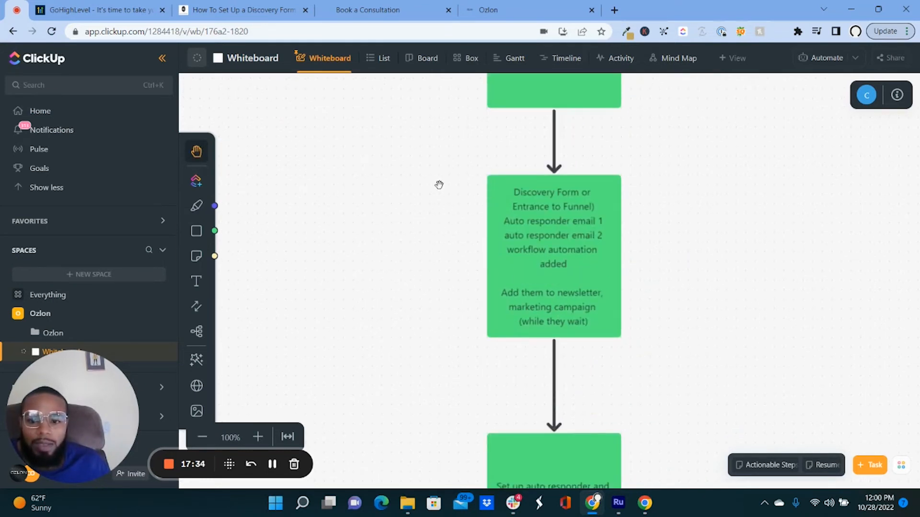
{"action": "scroll", "coordinate": [435, 186], "scroll_direction": "up", "scroll_amount": 2}
{"action": "left_click", "coordinate": [203, 439]}
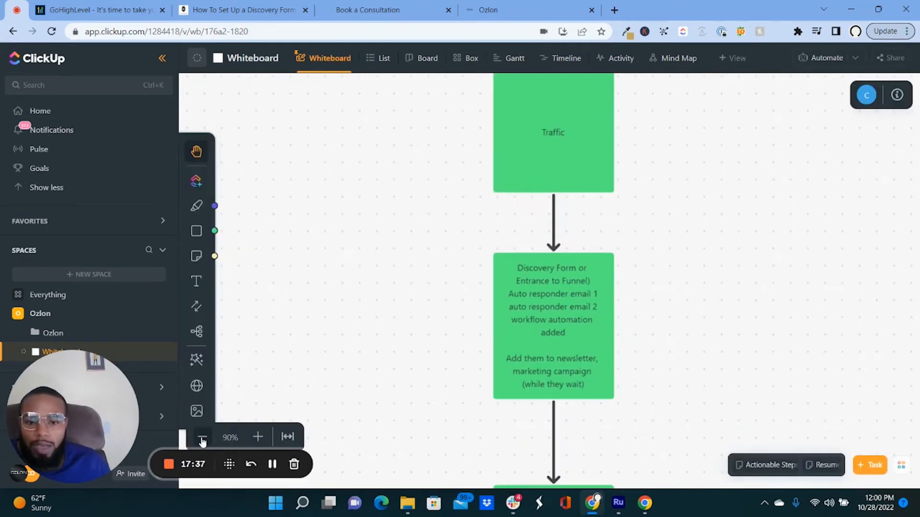
{"action": "left_click", "coordinate": [202, 439]}
{"action": "left_click", "coordinate": [203, 439]}
{"action": "left_click", "coordinate": [203, 439]}
{"action": "left_click", "coordinate": [202, 438]}
{"action": "left_click_drag", "start_coordinate": [443, 346], "coordinate": [418, 308]}
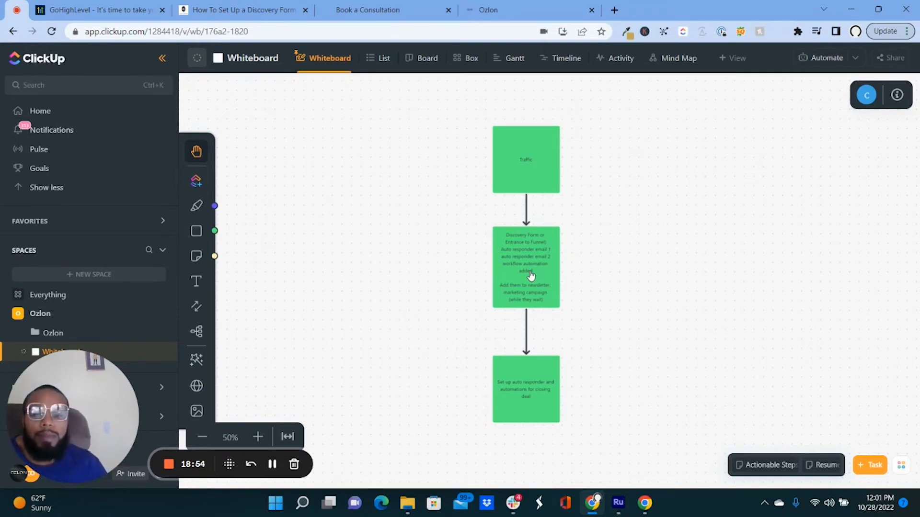
Leave the survey builder for Automation and open the Discovery Form Submission workflow.
{"action": "left_click", "coordinate": [509, 16]}
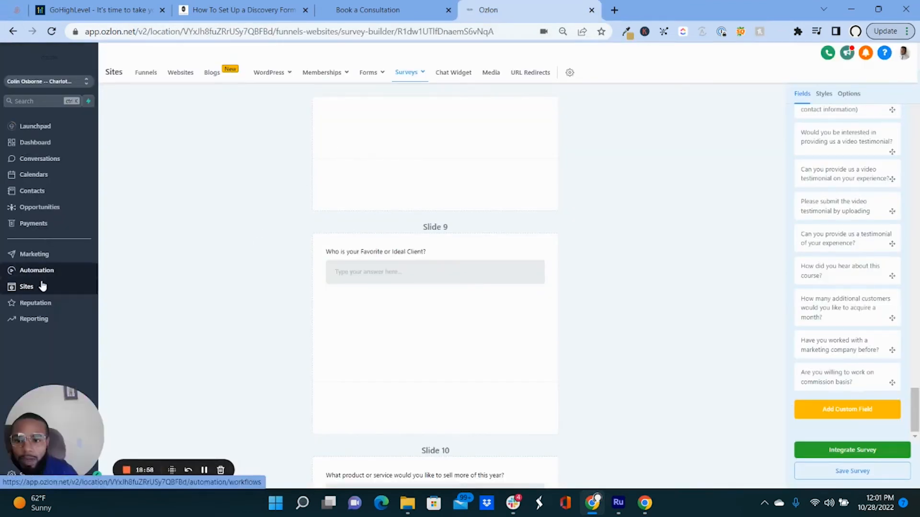
{"action": "left_click", "coordinate": [43, 270]}
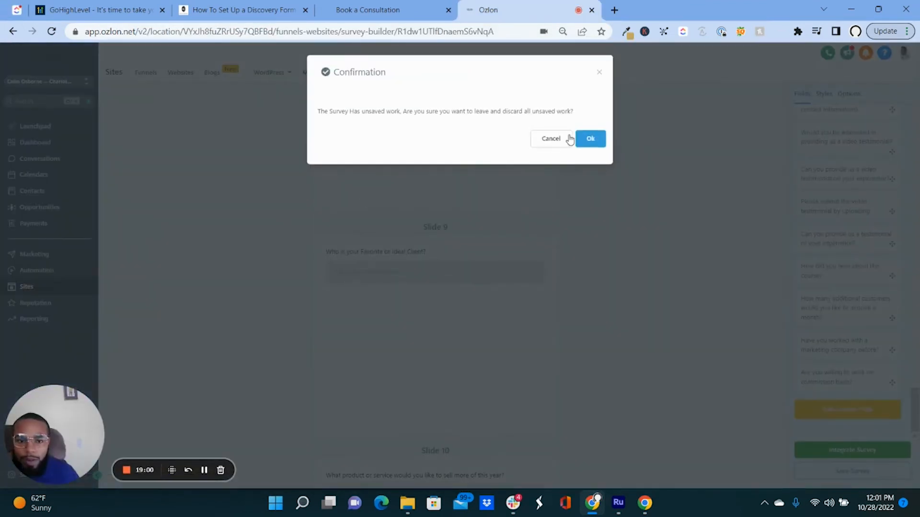
{"action": "left_click", "coordinate": [588, 139]}
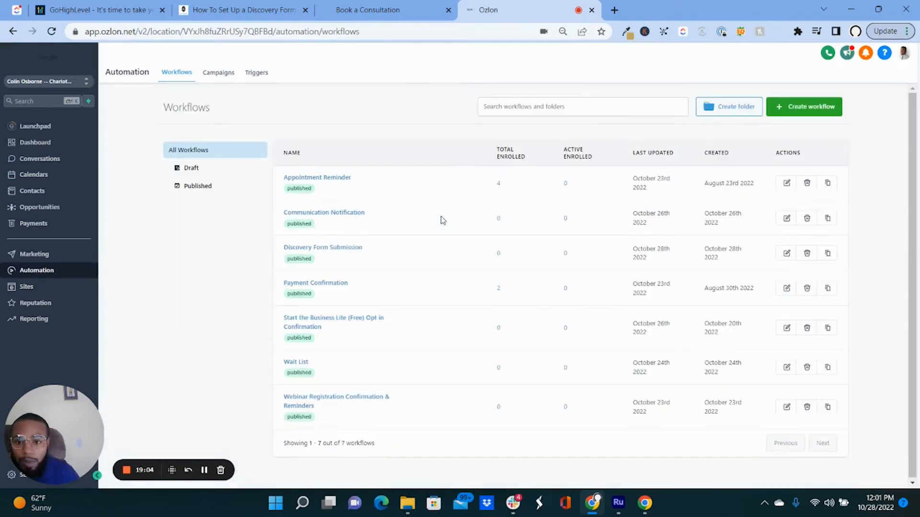
{"action": "left_click", "coordinate": [317, 248]}
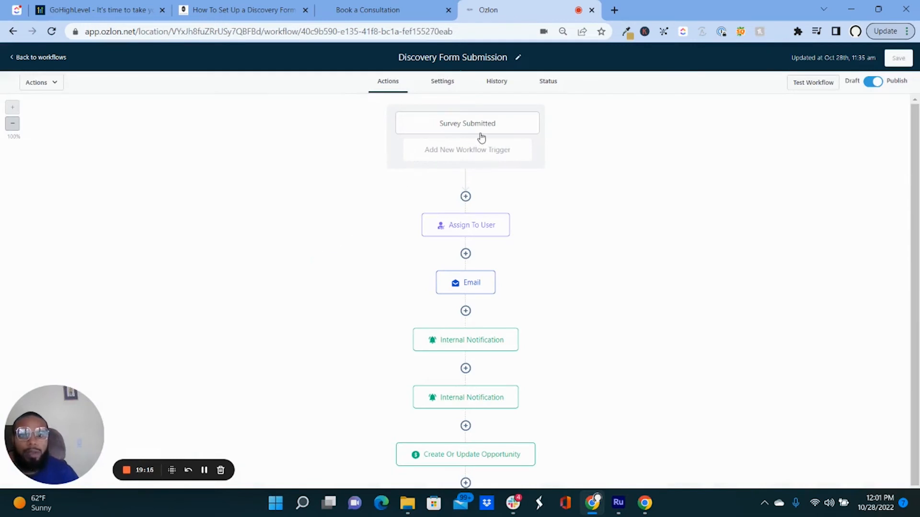
Set the workflow trigger to Survey Submitted.
{"action": "left_click", "coordinate": [488, 153]}
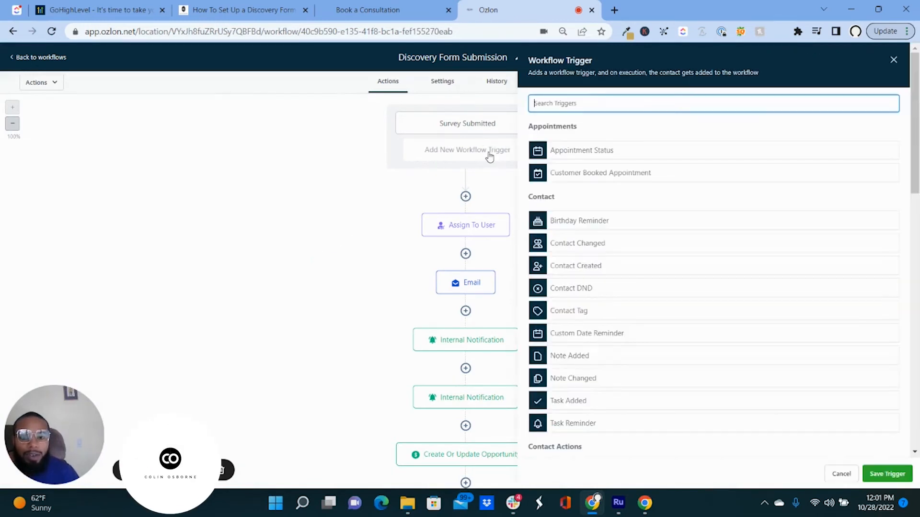
{"action": "scroll", "coordinate": [622, 238], "scroll_direction": "down", "scroll_amount": 5}
{"action": "scroll", "coordinate": [605, 167], "scroll_direction": "up", "scroll_amount": 5}
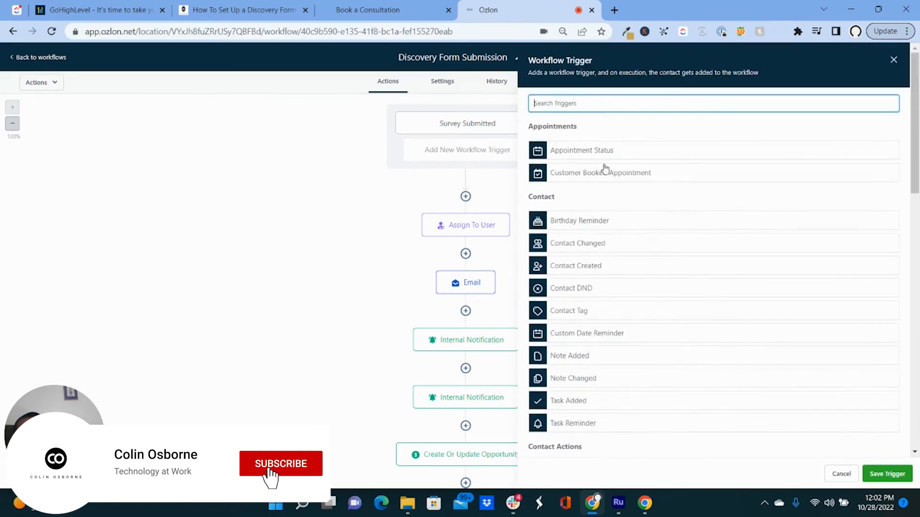
{"action": "scroll", "coordinate": [603, 184], "scroll_direction": "down", "scroll_amount": 5}
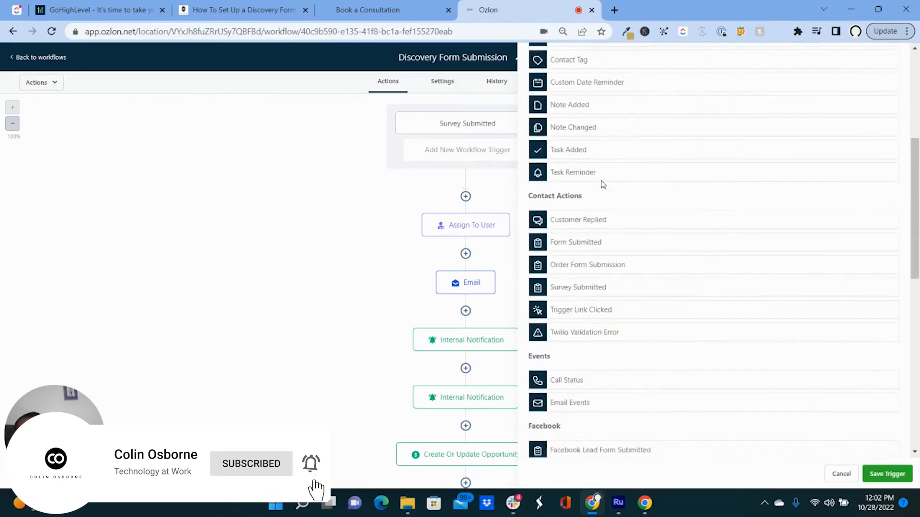
{"action": "scroll", "coordinate": [603, 185], "scroll_direction": "down", "scroll_amount": 1}
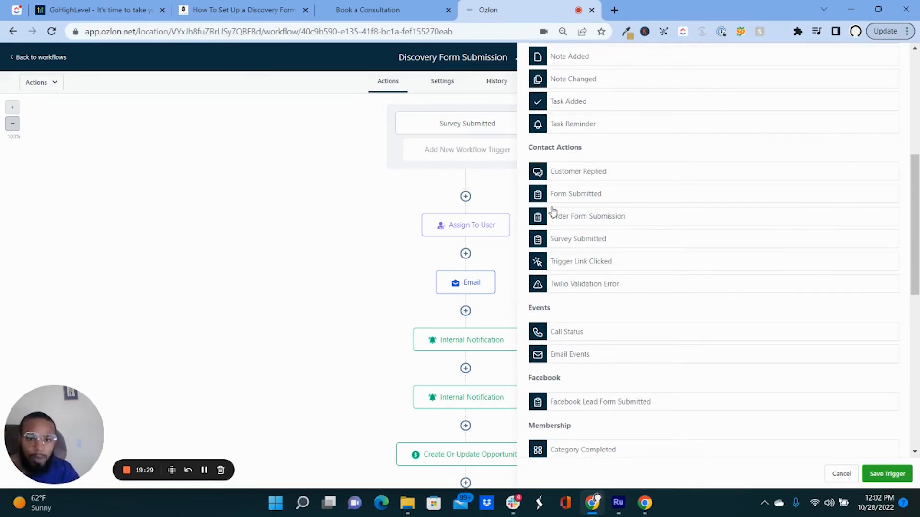
{"action": "left_click", "coordinate": [578, 241]}
{"action": "left_click", "coordinate": [581, 169]}
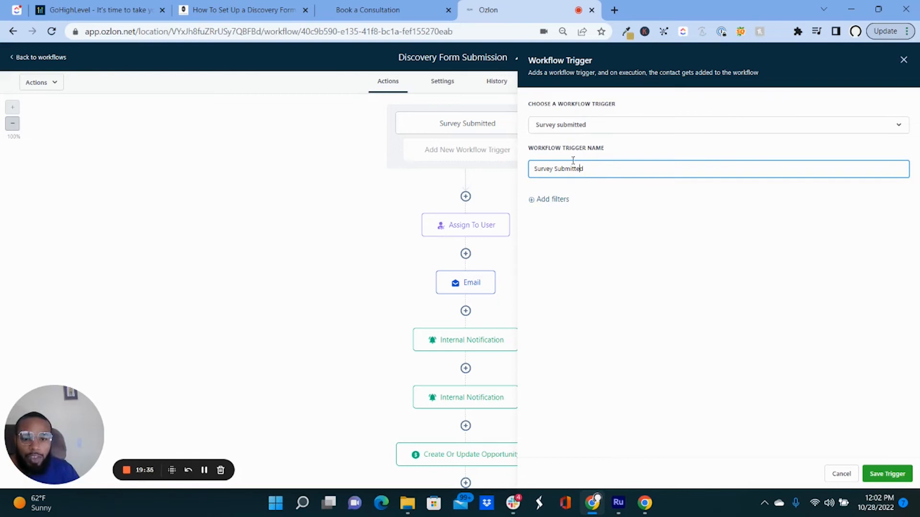
{"action": "left_click", "coordinate": [603, 130]}
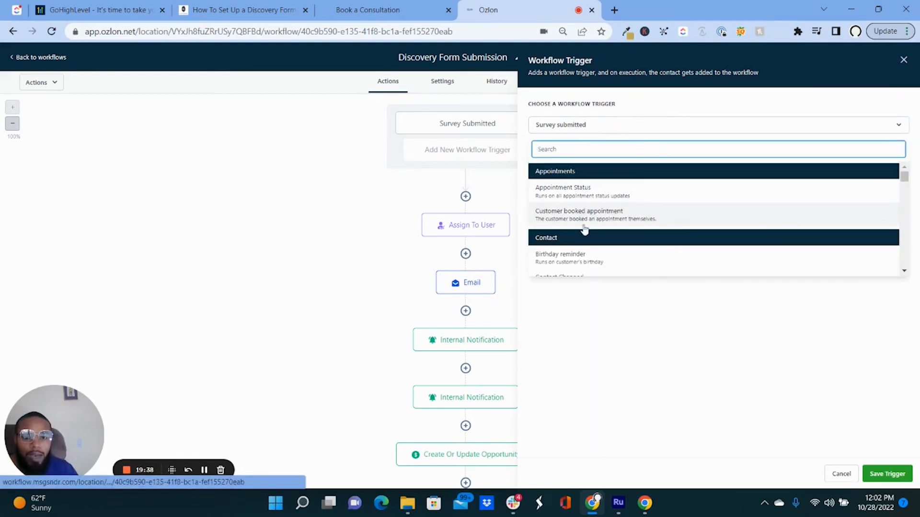
{"action": "scroll", "coordinate": [587, 233], "scroll_direction": "down", "scroll_amount": 3}
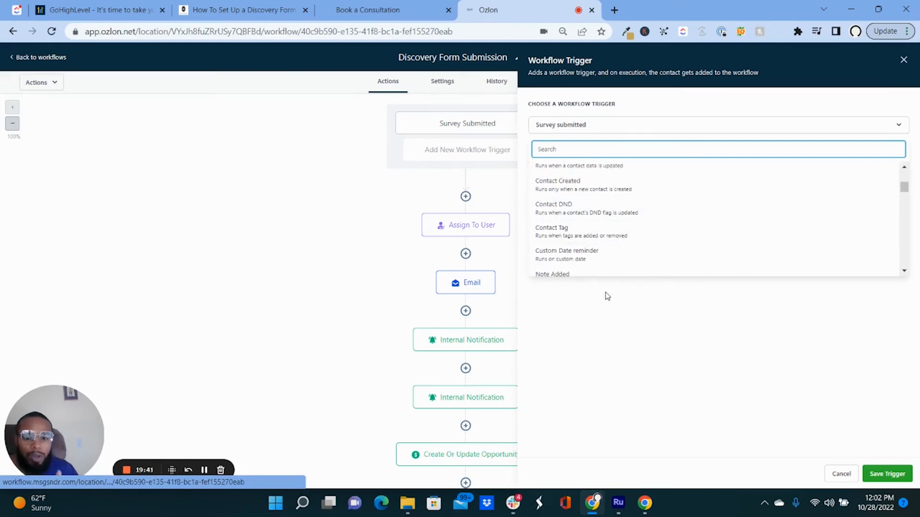
{"action": "left_click", "coordinate": [634, 294]}
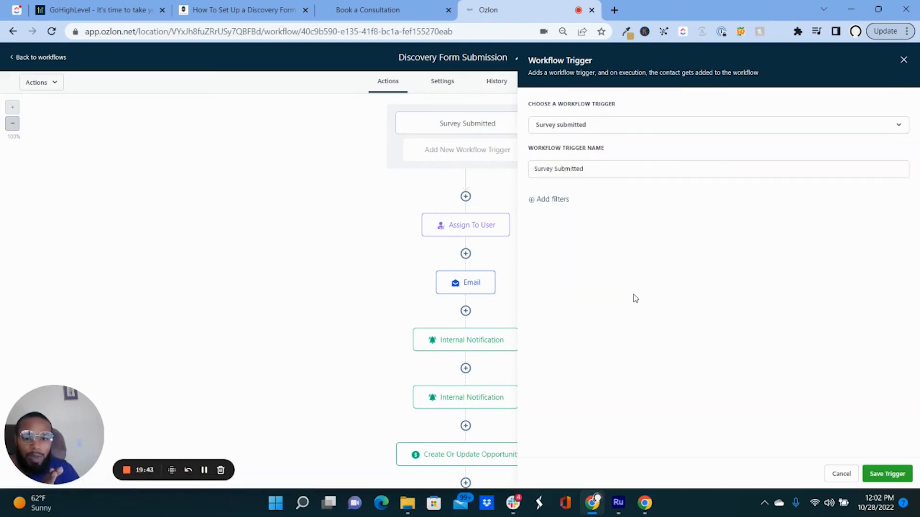
Add a trigger filter limiting it to the Discovery Form survey.
{"action": "left_click", "coordinate": [563, 204]}
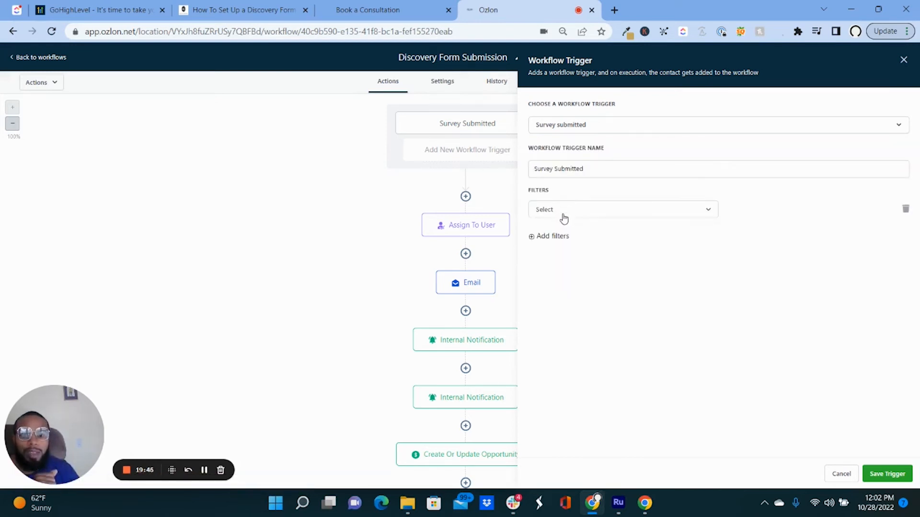
{"action": "left_click", "coordinate": [568, 212]}
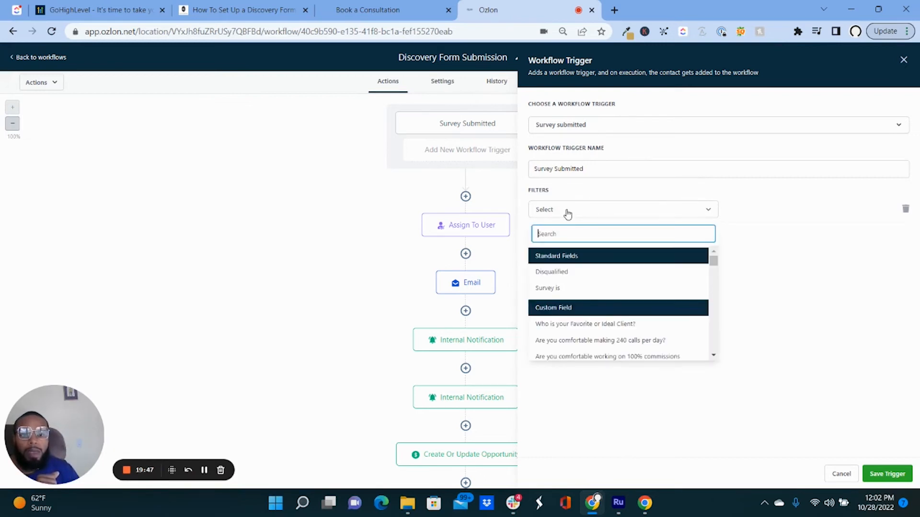
{"action": "left_click", "coordinate": [564, 289]}
{"action": "left_click", "coordinate": [786, 211]}
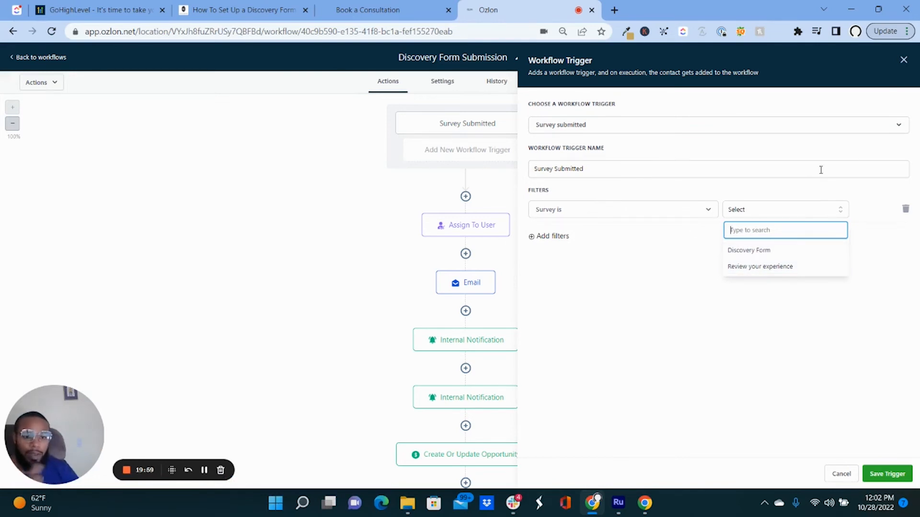
{"action": "left_click", "coordinate": [903, 60]}
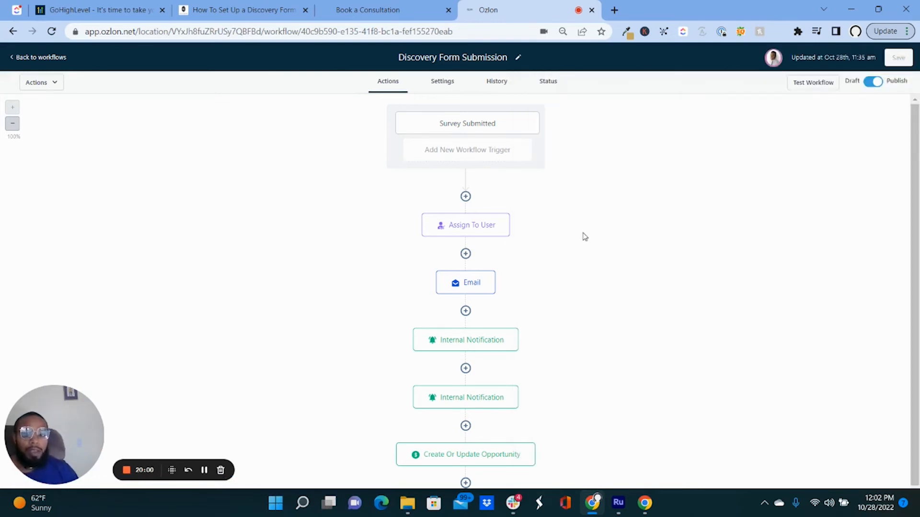
Recheck the Survey Submitted trigger, then view the Assign To User step's settings.
{"action": "left_click", "coordinate": [485, 129]}
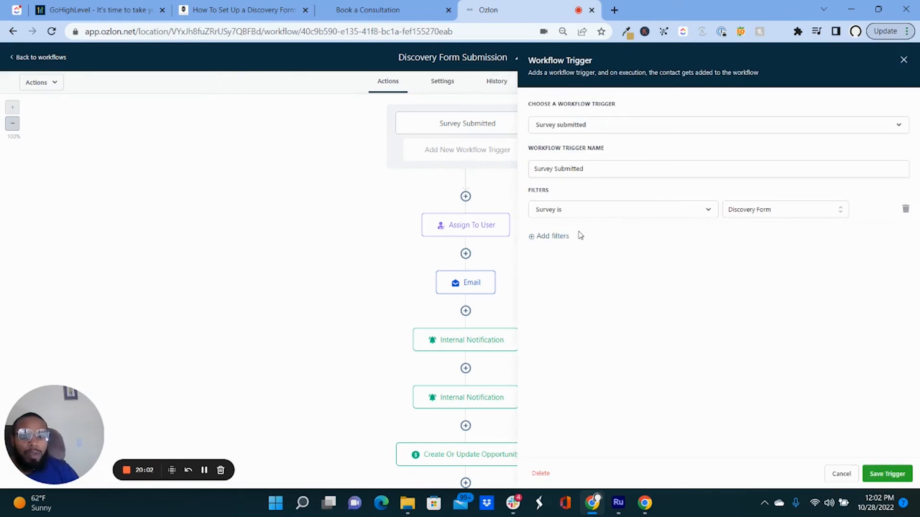
{"action": "left_click", "coordinate": [840, 474]}
{"action": "left_click", "coordinate": [489, 231]}
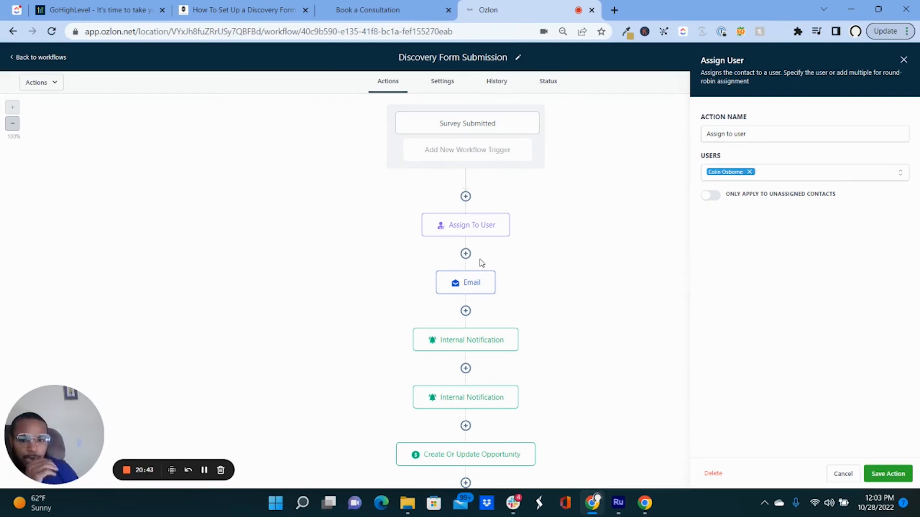
Open the Email step's settings and insert a new empty step below it.
{"action": "left_click", "coordinate": [474, 288]}
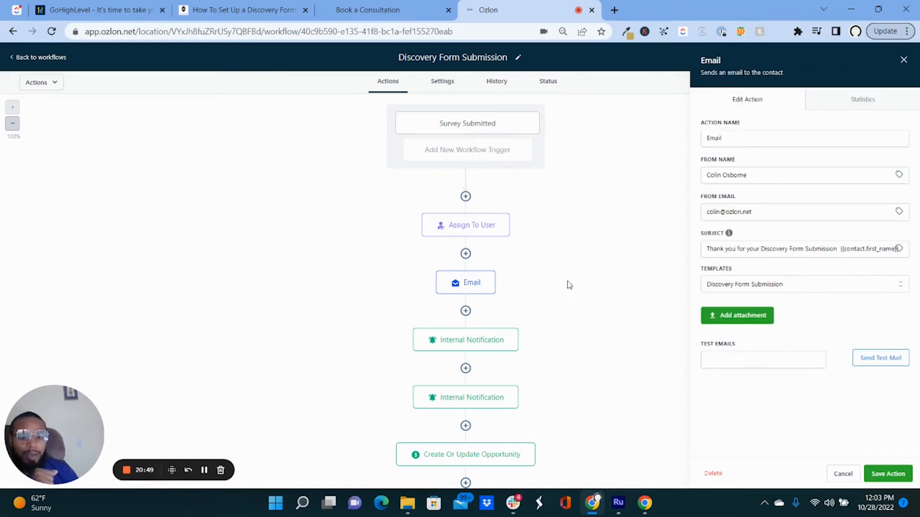
{"action": "left_click", "coordinate": [465, 311]}
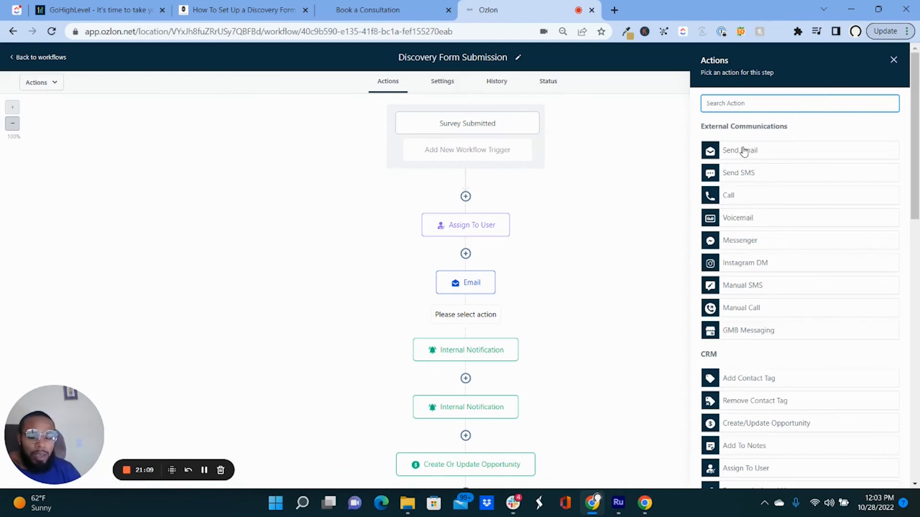
Dismiss the action picker and keep Discovery Form Submission as the Email step's template.
{"action": "left_click", "coordinate": [893, 59]}
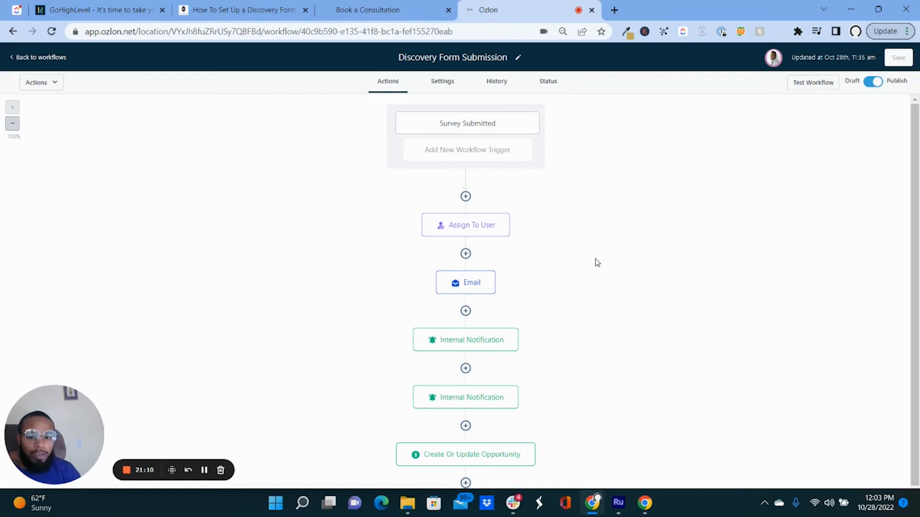
{"action": "left_click", "coordinate": [455, 291]}
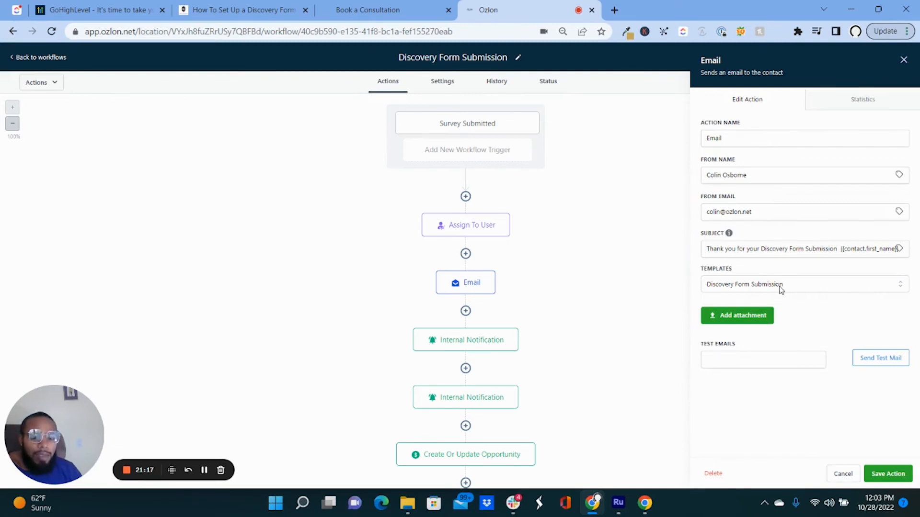
{"action": "left_click", "coordinate": [743, 288]}
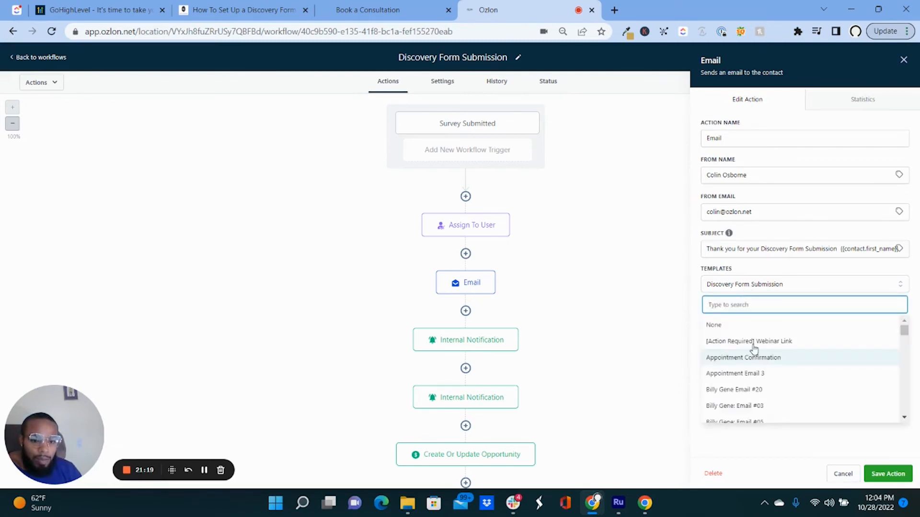
{"action": "scroll", "coordinate": [755, 378], "scroll_direction": "down", "scroll_amount": 10}
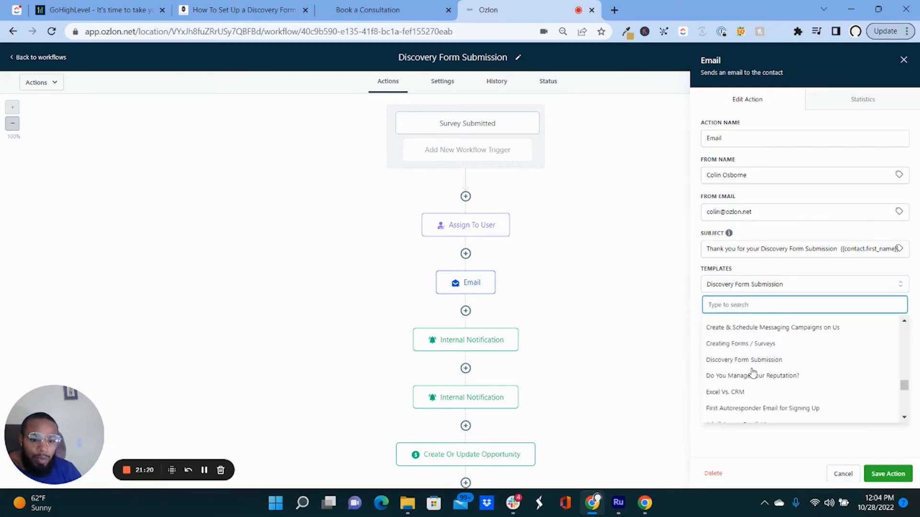
{"action": "scroll", "coordinate": [753, 372], "scroll_direction": "down", "scroll_amount": 8}
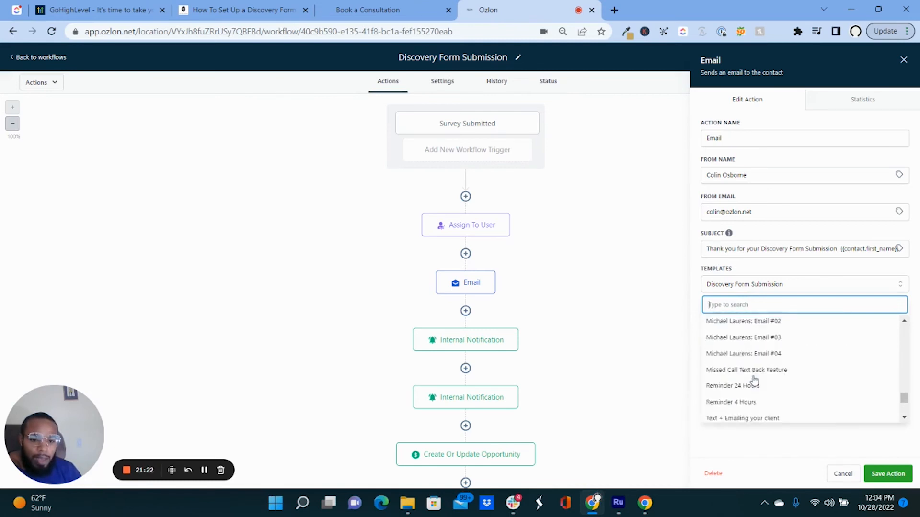
{"action": "scroll", "coordinate": [754, 378], "scroll_direction": "up", "scroll_amount": 9}
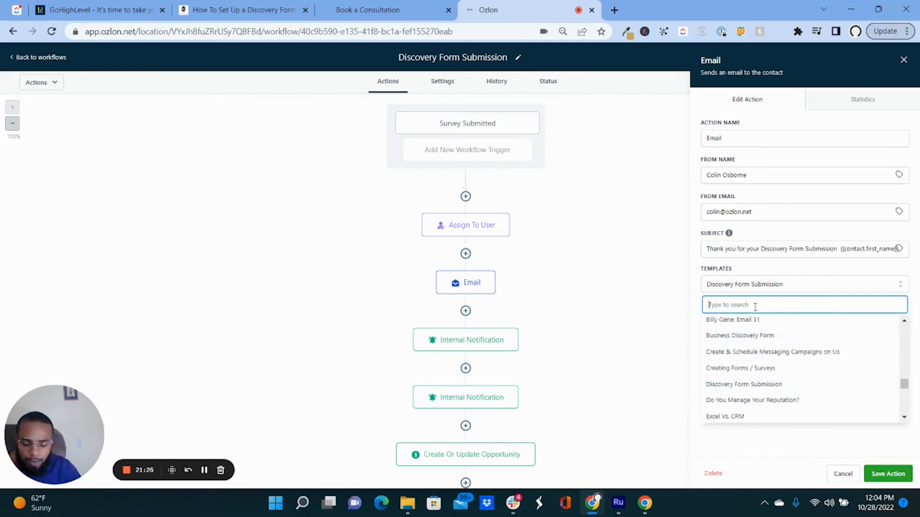
{"action": "type", "text": "dis"}
{"action": "key", "text": "BackSpace"}
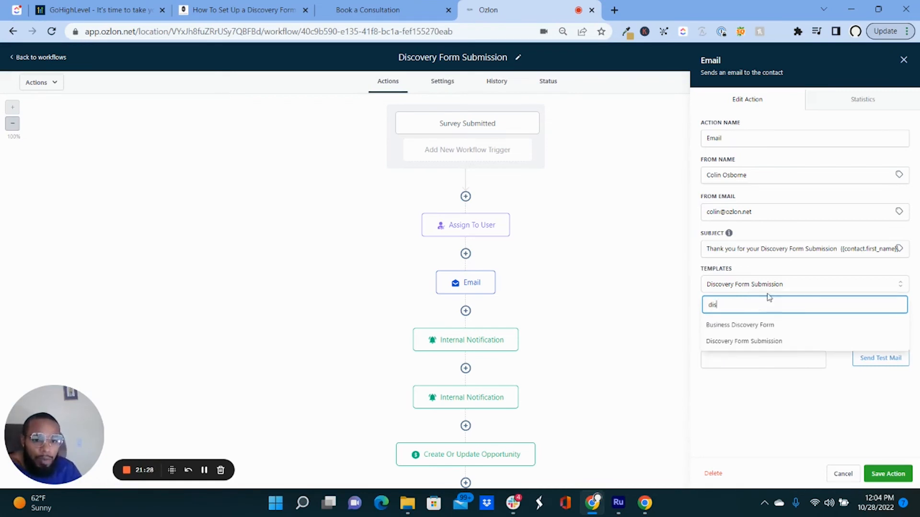
{"action": "left_click", "coordinate": [792, 265]}
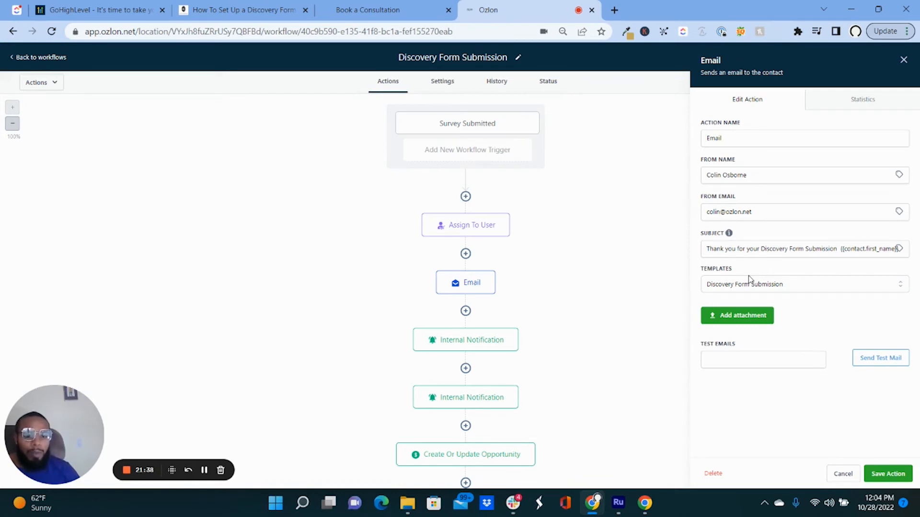
Enter a test recipient address and send a test of the email.
{"action": "left_click", "coordinate": [761, 359]}
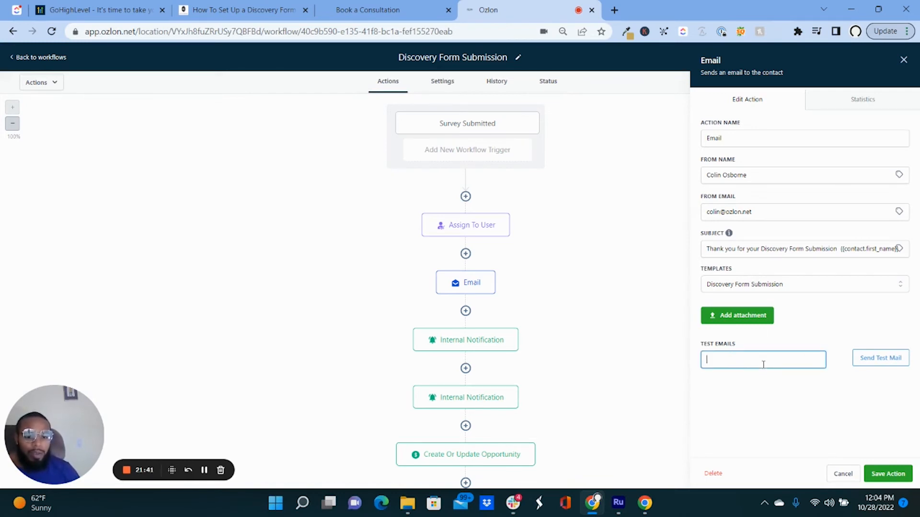
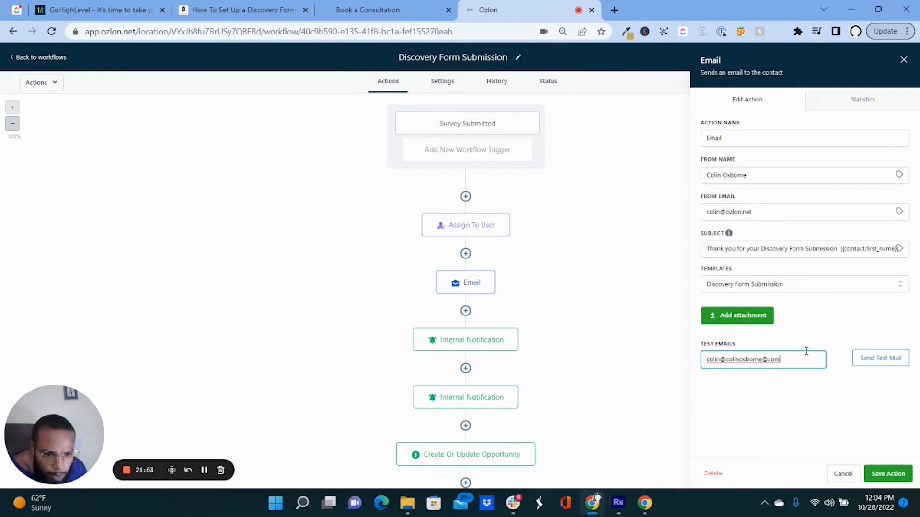
{"action": "left_click", "coordinate": [867, 366]}
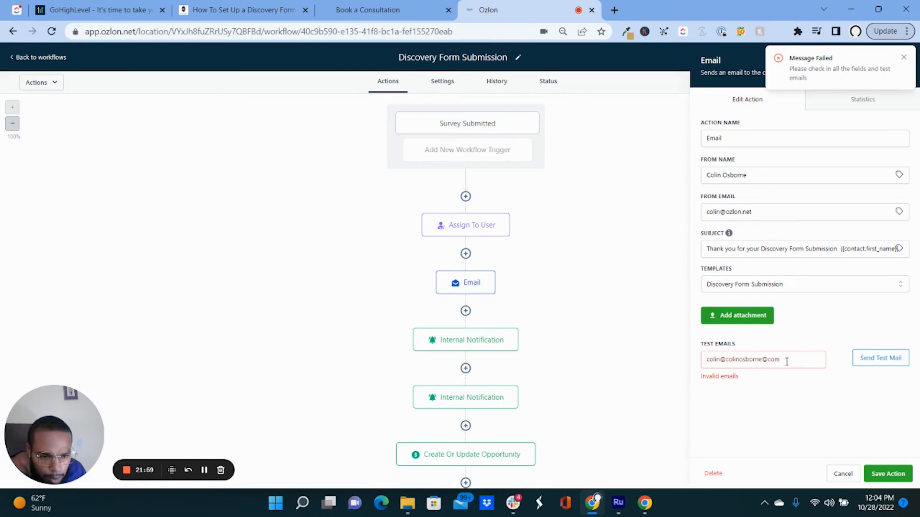
Replace the test address with the correct one, resend the test, and close the Email panel.
{"action": "left_click_drag", "start_coordinate": [790, 361], "coordinate": [694, 356]}
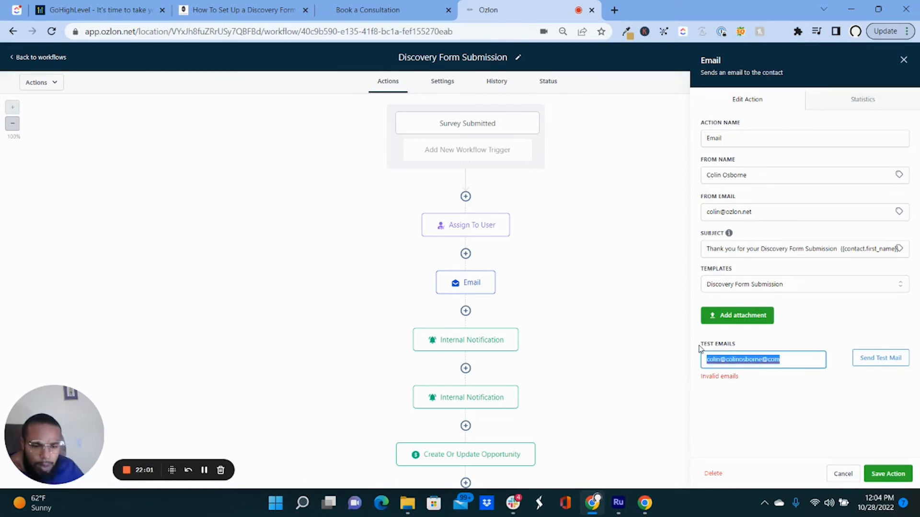
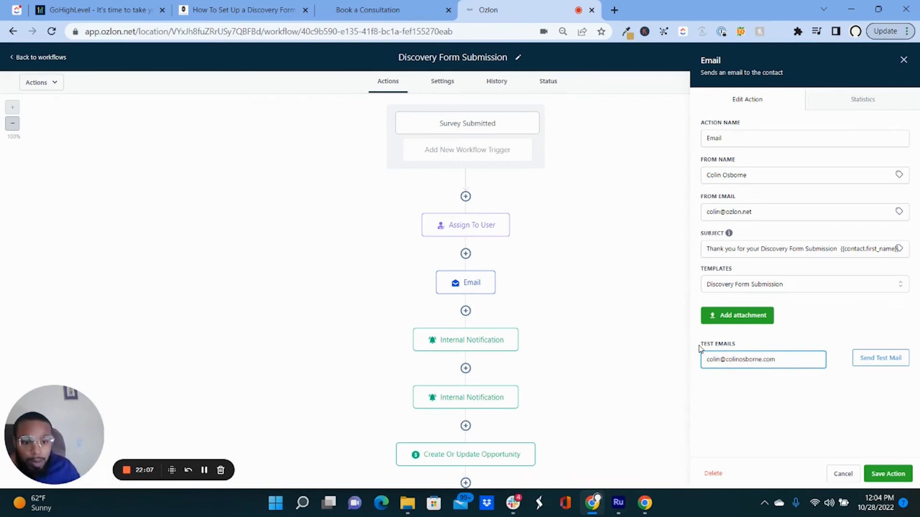
{"action": "left_click", "coordinate": [858, 358]}
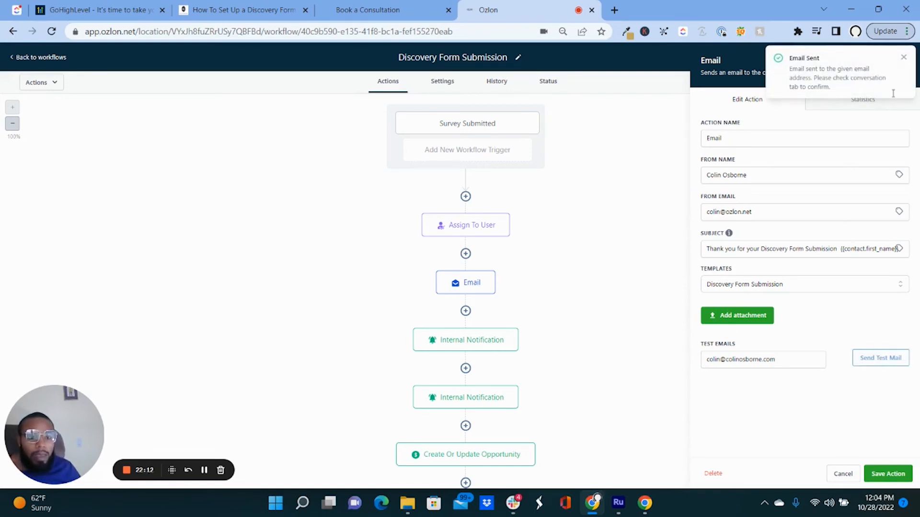
{"action": "left_click", "coordinate": [903, 58]}
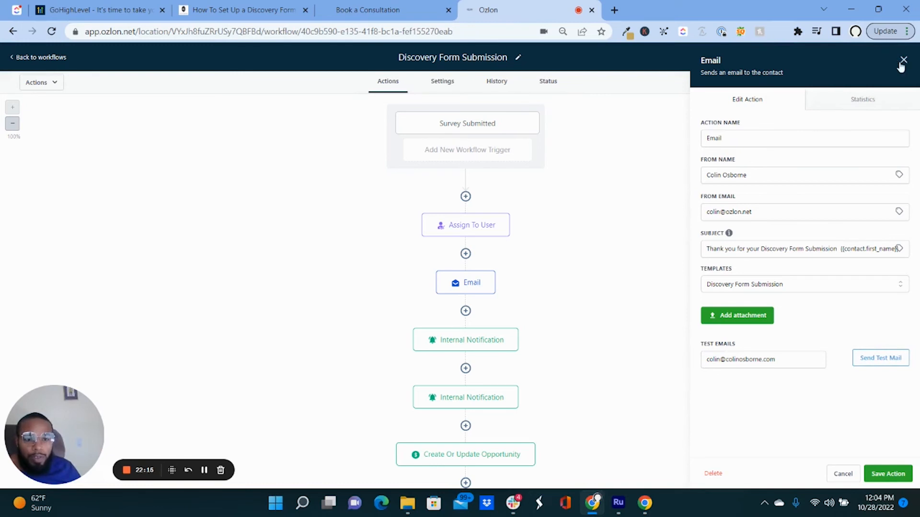
{"action": "left_click", "coordinate": [902, 61]}
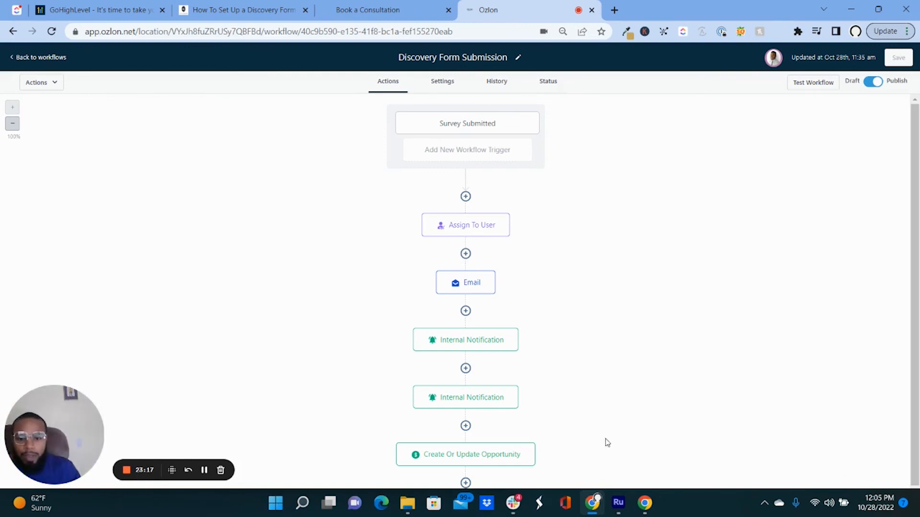
Open the first Internal Notification step to review its Business Discovery Form email to the assigned user.
{"action": "left_click", "coordinate": [506, 344]}
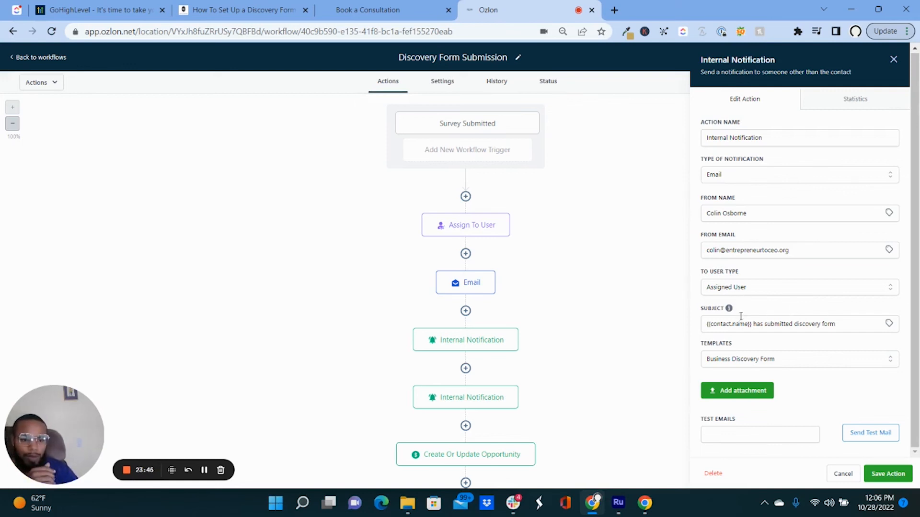
Close the notification panel and reopen the first Internal Notification step's settings.
{"action": "left_click", "coordinate": [844, 475]}
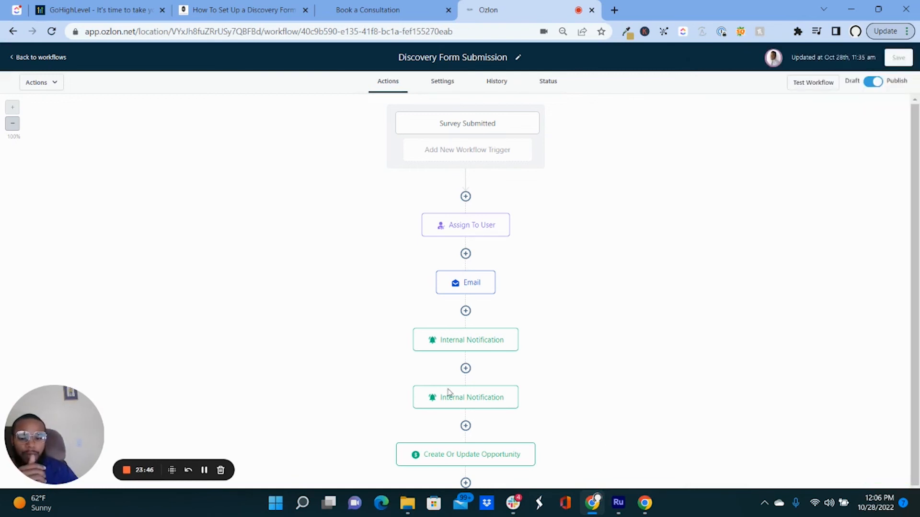
{"action": "left_click", "coordinate": [464, 402]}
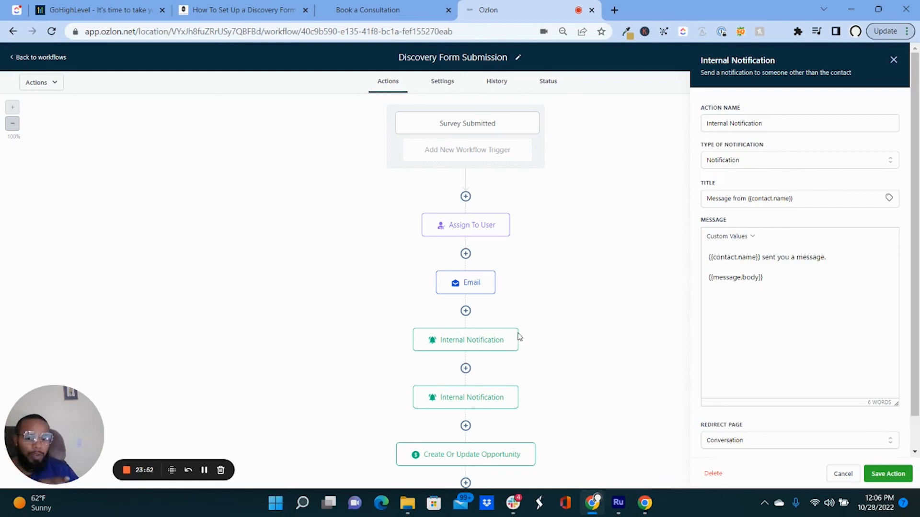
{"action": "left_click", "coordinate": [474, 344]}
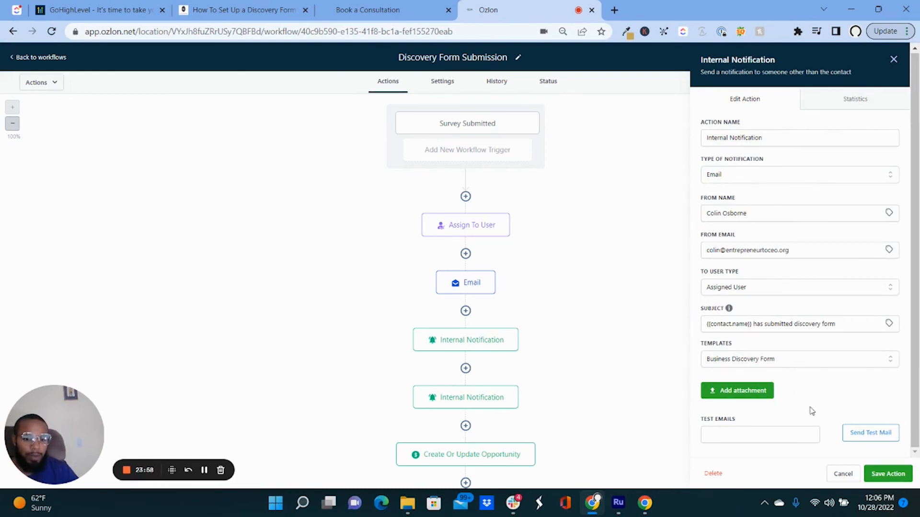
Send a test of the notification email to the test address, then close its settings.
{"action": "left_click", "coordinate": [805, 432]}
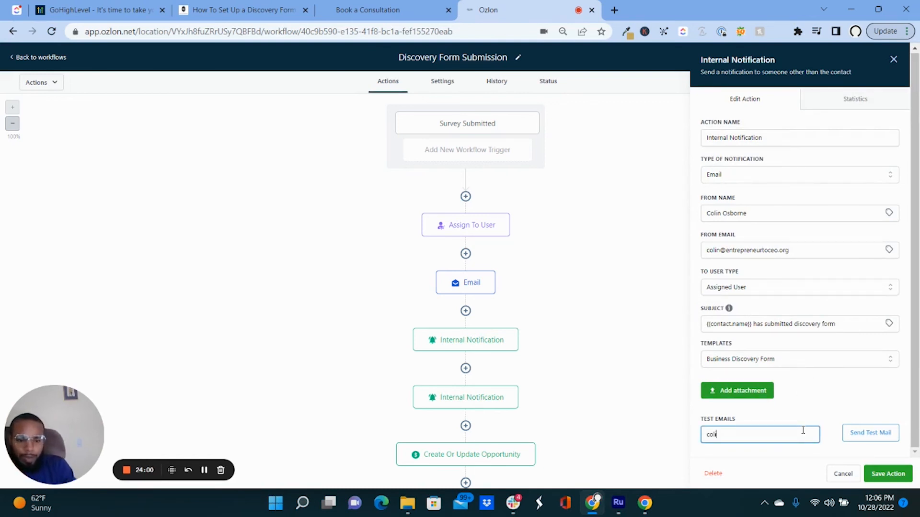
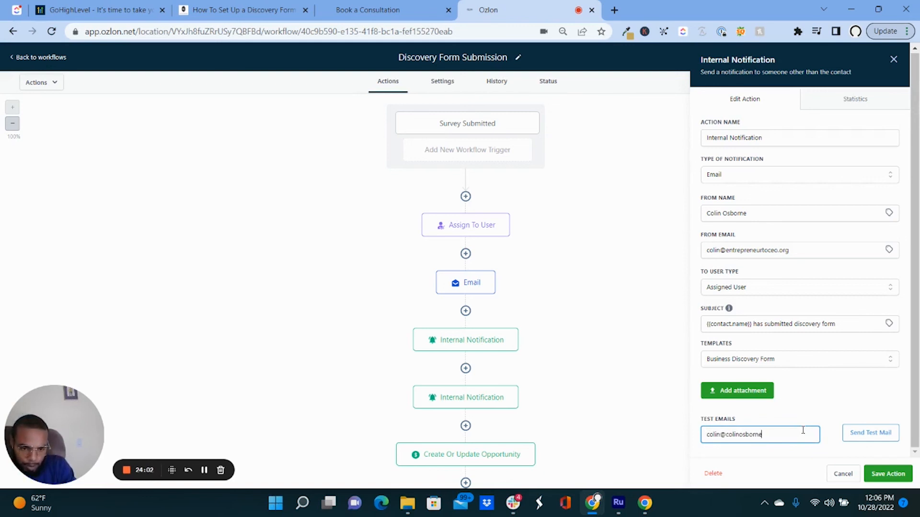
{"action": "left_click", "coordinate": [850, 440]}
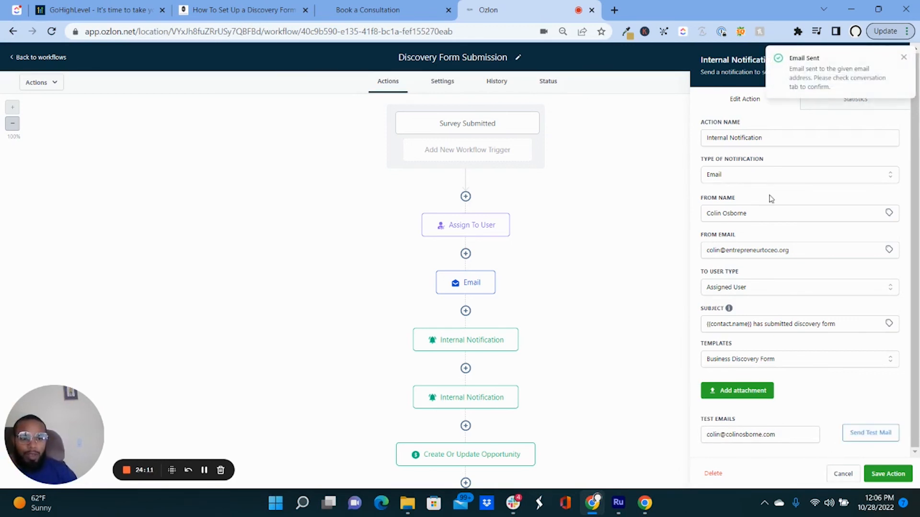
{"action": "left_click", "coordinate": [903, 58]}
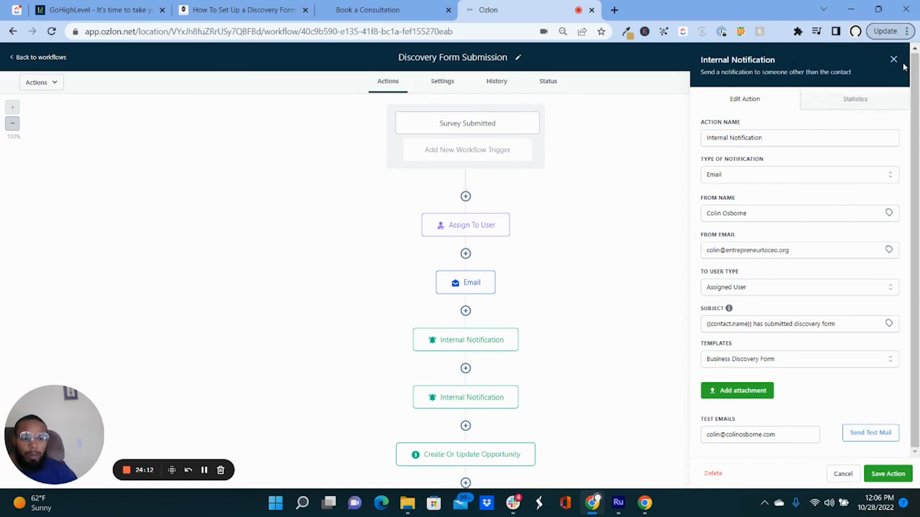
{"action": "left_click", "coordinate": [896, 60]}
Open the Create Or Update Opportunity step showing the Entrepreneur to CEO pipeline, Interested stage and value 297.
{"action": "scroll", "coordinate": [517, 334], "scroll_direction": "down", "scroll_amount": 1}
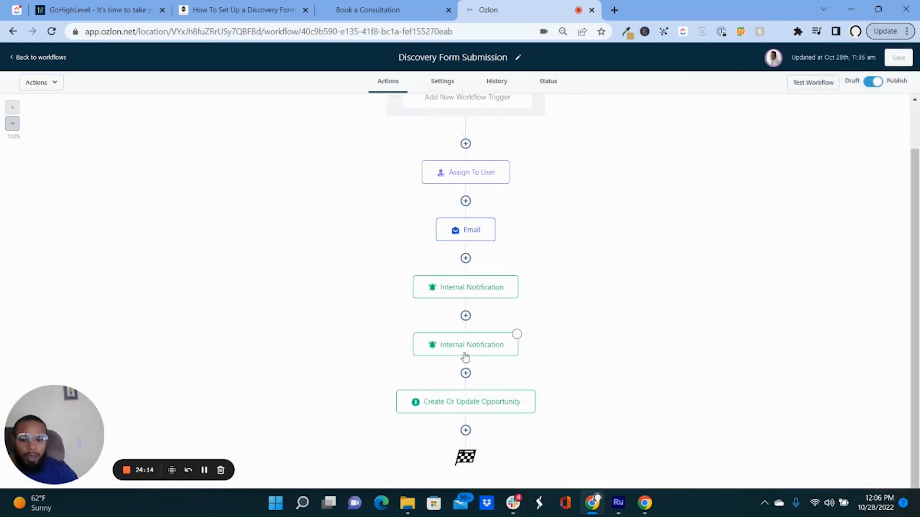
{"action": "left_click", "coordinate": [467, 402]}
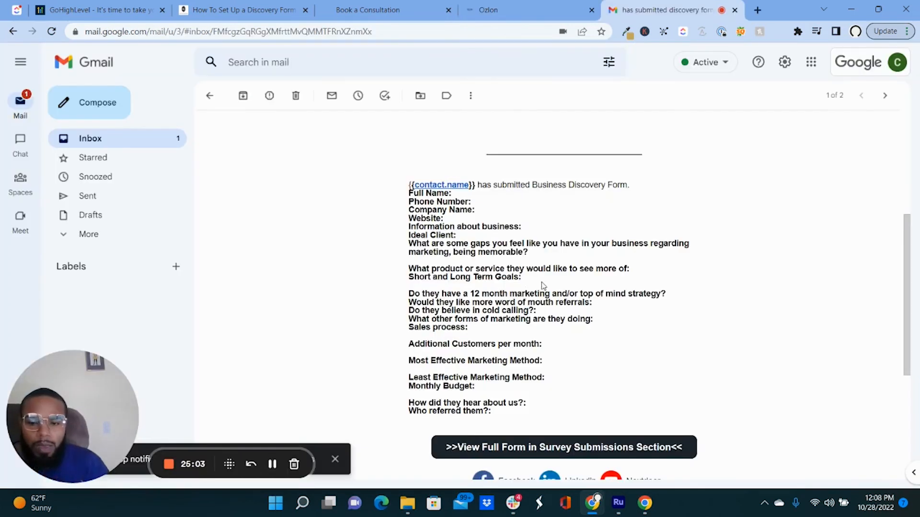
Scroll through the 'has submitted discovery form' test email, then return to the Gmail inbox.
{"action": "scroll", "coordinate": [556, 278], "scroll_direction": "up", "scroll_amount": 2}
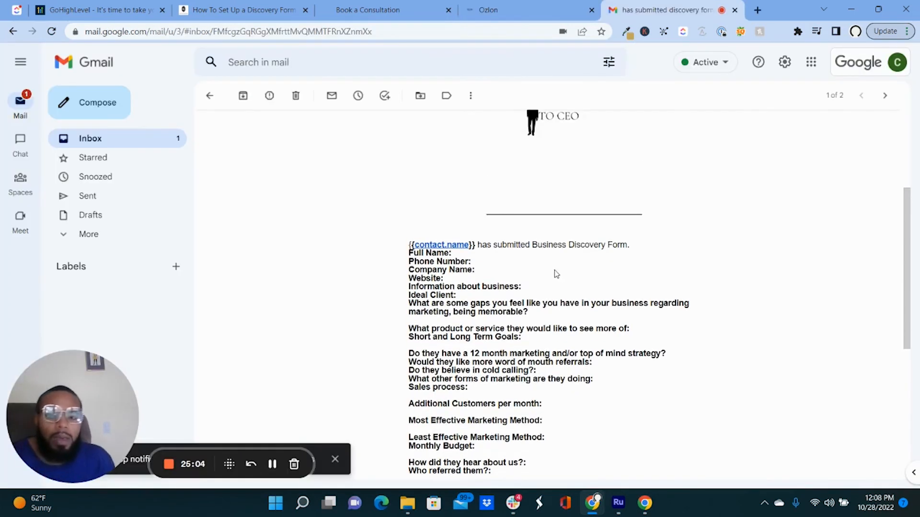
{"action": "scroll", "coordinate": [556, 273], "scroll_direction": "up", "scroll_amount": 3}
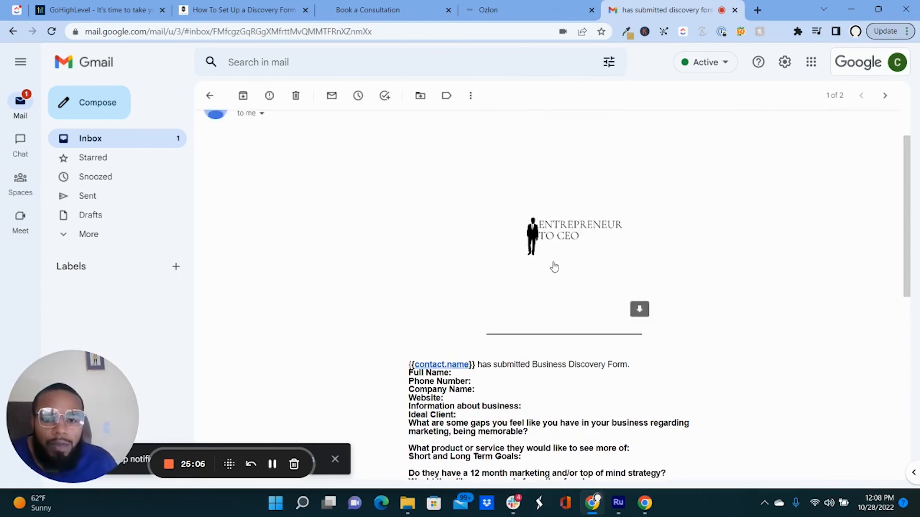
{"action": "scroll", "coordinate": [407, 210], "scroll_direction": "up", "scroll_amount": 2}
{"action": "scroll", "coordinate": [407, 208], "scroll_direction": "down", "scroll_amount": 6}
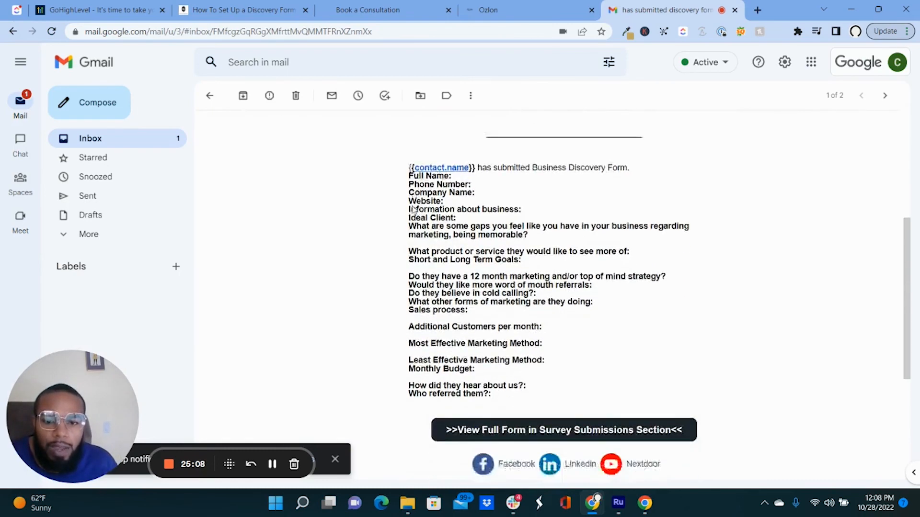
{"action": "scroll", "coordinate": [413, 210], "scroll_direction": "down", "scroll_amount": 1}
{"action": "scroll", "coordinate": [427, 229], "scroll_direction": "up", "scroll_amount": 4}
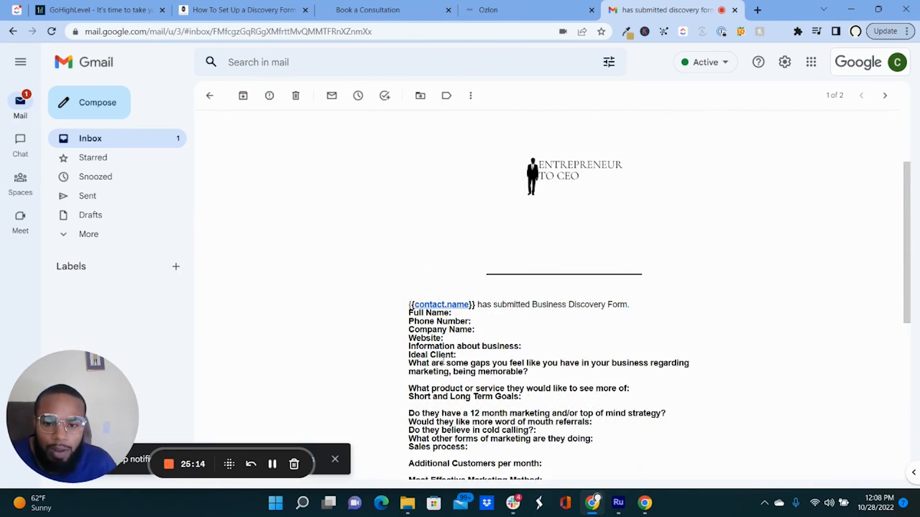
{"action": "scroll", "coordinate": [550, 330], "scroll_direction": "up", "scroll_amount": 3}
{"action": "left_click", "coordinate": [211, 98]}
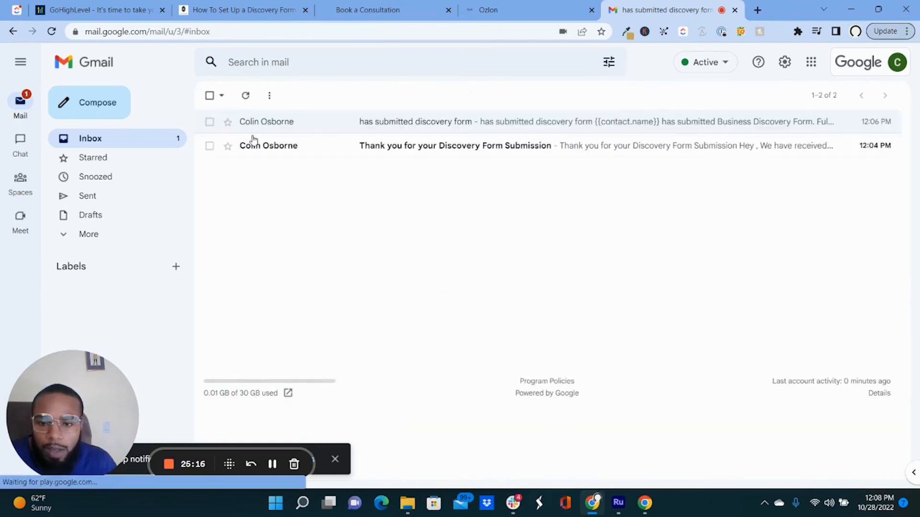
Read the 'Thank you for your Discovery Form Submission' test email, then return to the Ozlon workflow.
{"action": "left_click", "coordinate": [284, 153]}
{"action": "scroll", "coordinate": [377, 154], "scroll_direction": "down", "scroll_amount": 3}
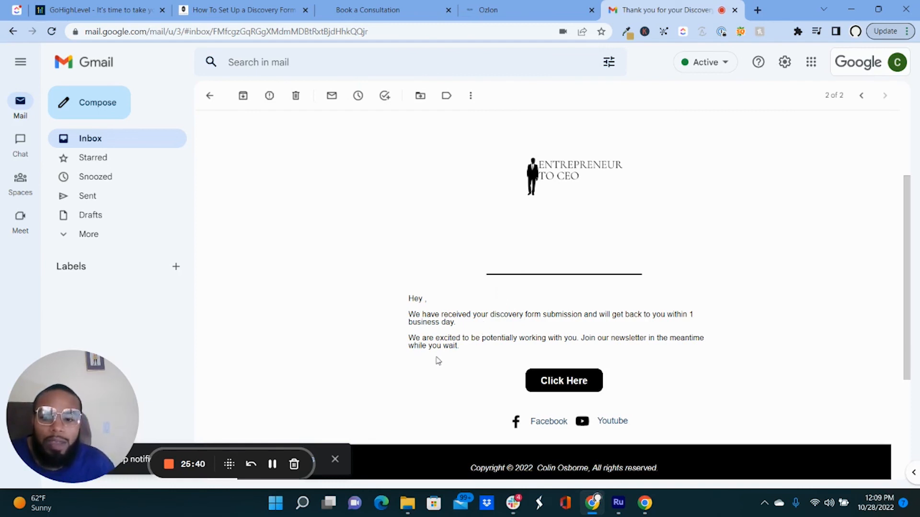
{"action": "left_click", "coordinate": [272, 463]}
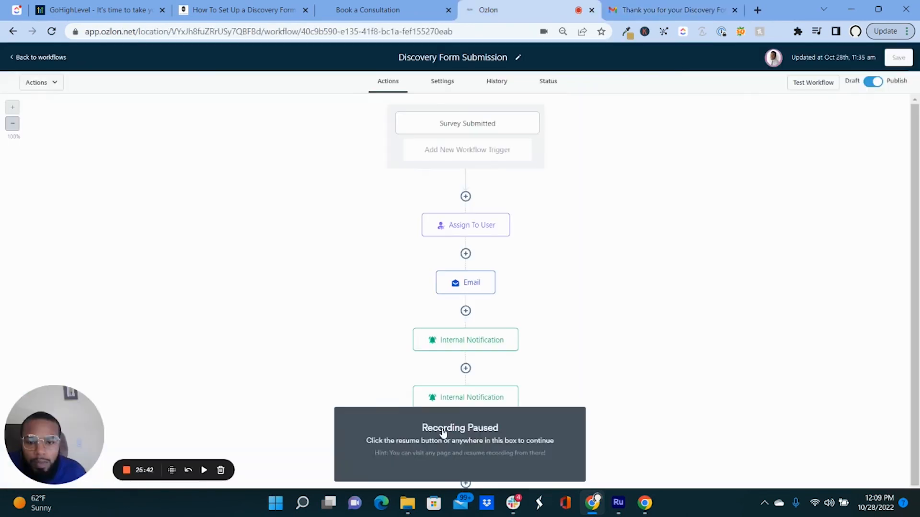
{"action": "left_click", "coordinate": [443, 433]}
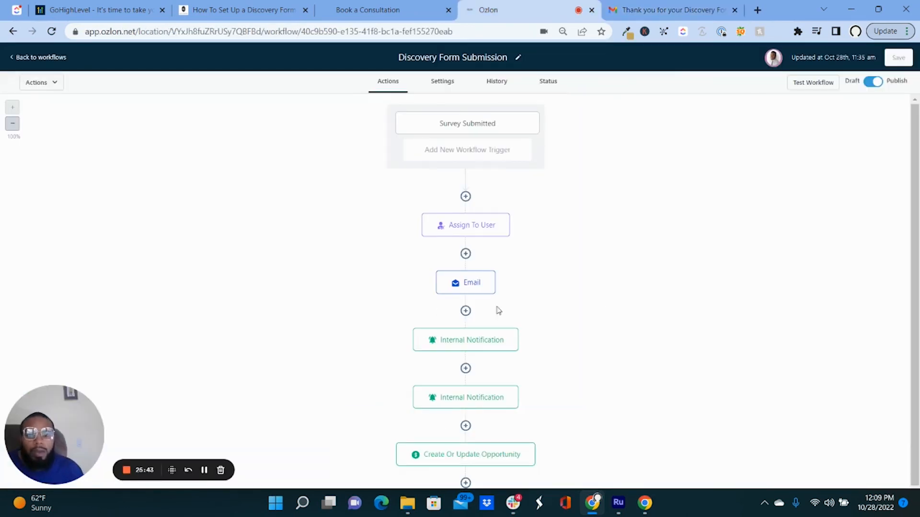
{"action": "scroll", "coordinate": [631, 336], "scroll_direction": "down", "scroll_amount": 1}
{"action": "scroll", "coordinate": [632, 339], "scroll_direction": "down", "scroll_amount": 1}
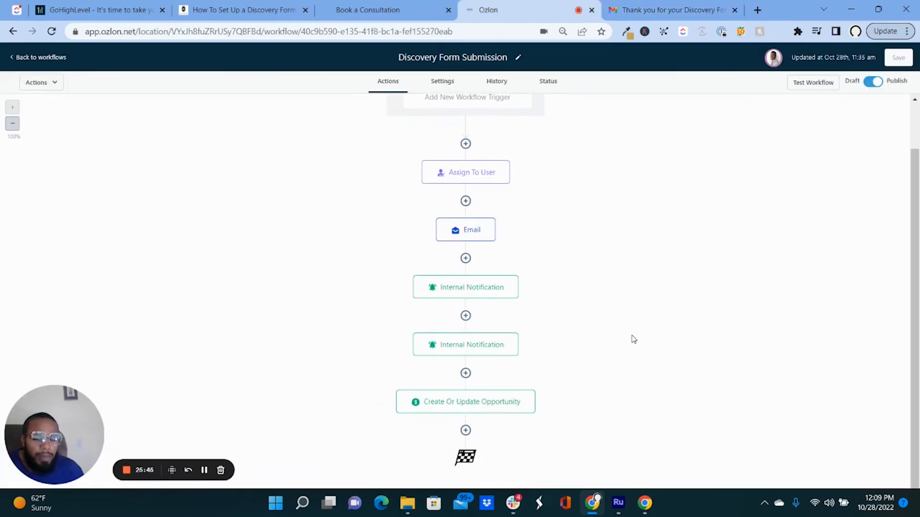